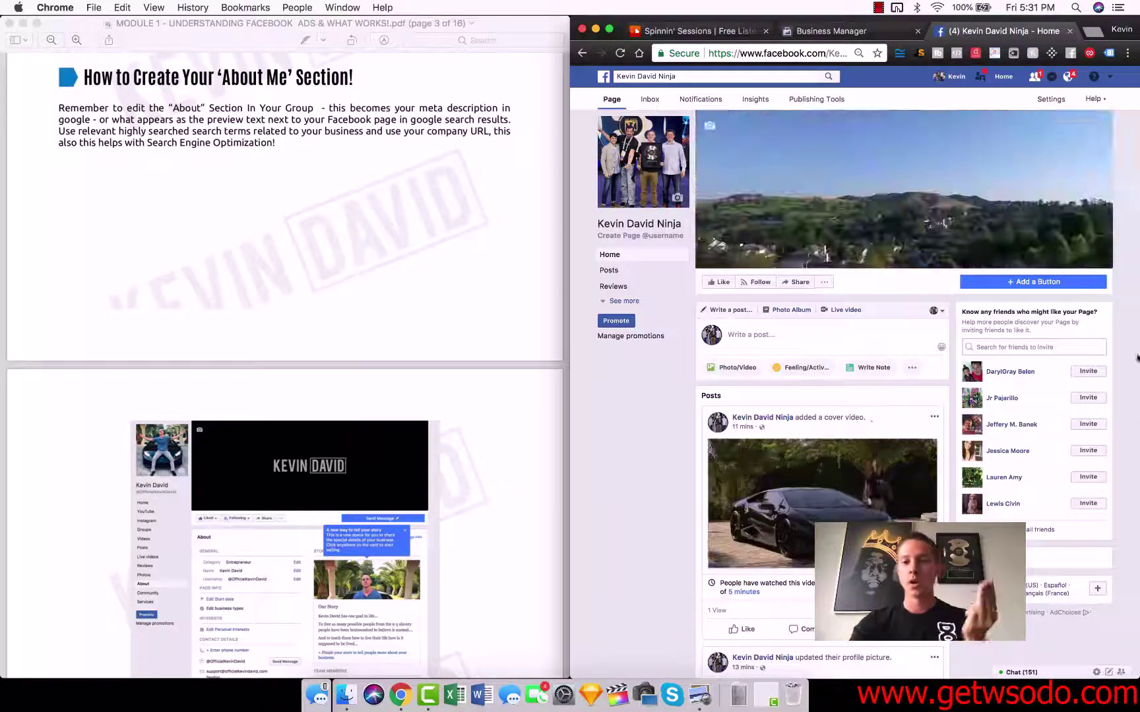
- Show the page's ··· extra options and maximise the Chrome window to full screen
{"action": "left_click", "coordinate": [825, 283]}
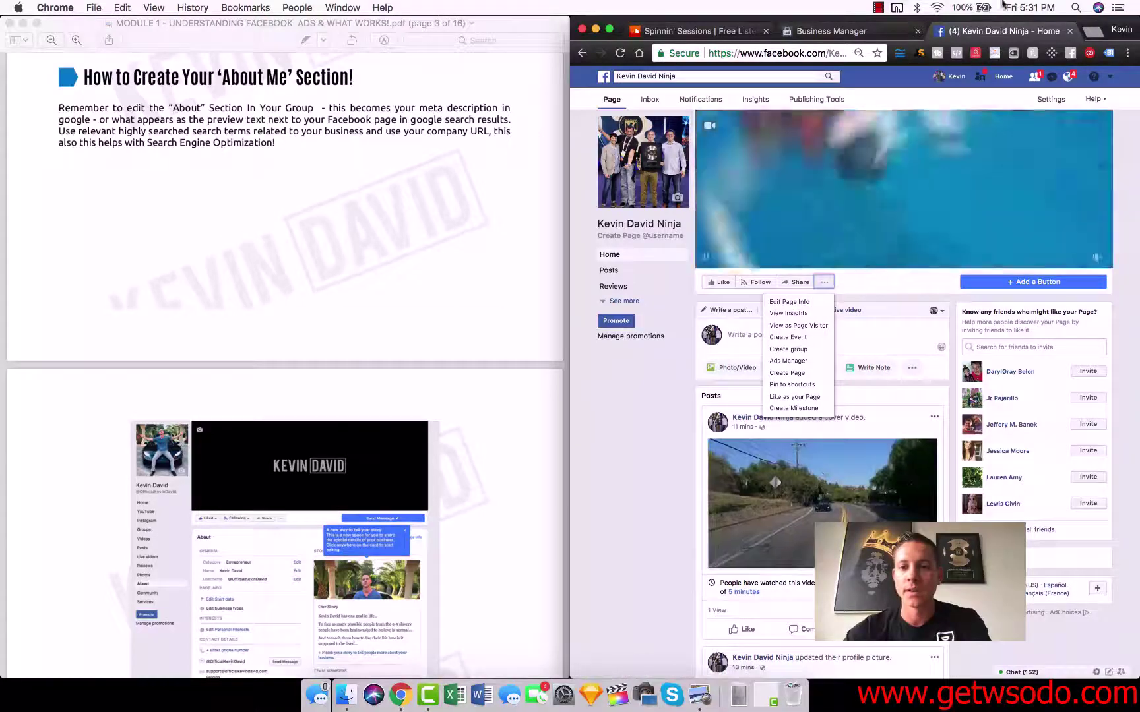
{"action": "left_click_drag", "start_coordinate": [1081, 21], "coordinate": [1077, 5]}
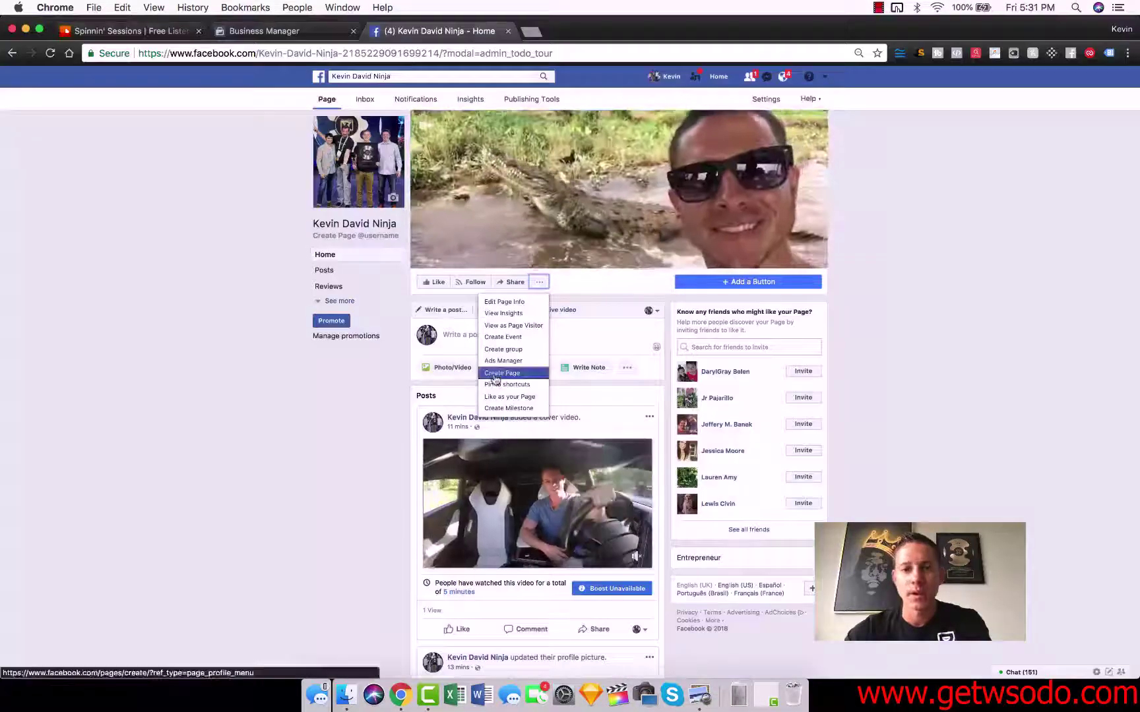
{"action": "left_click", "coordinate": [535, 305]}
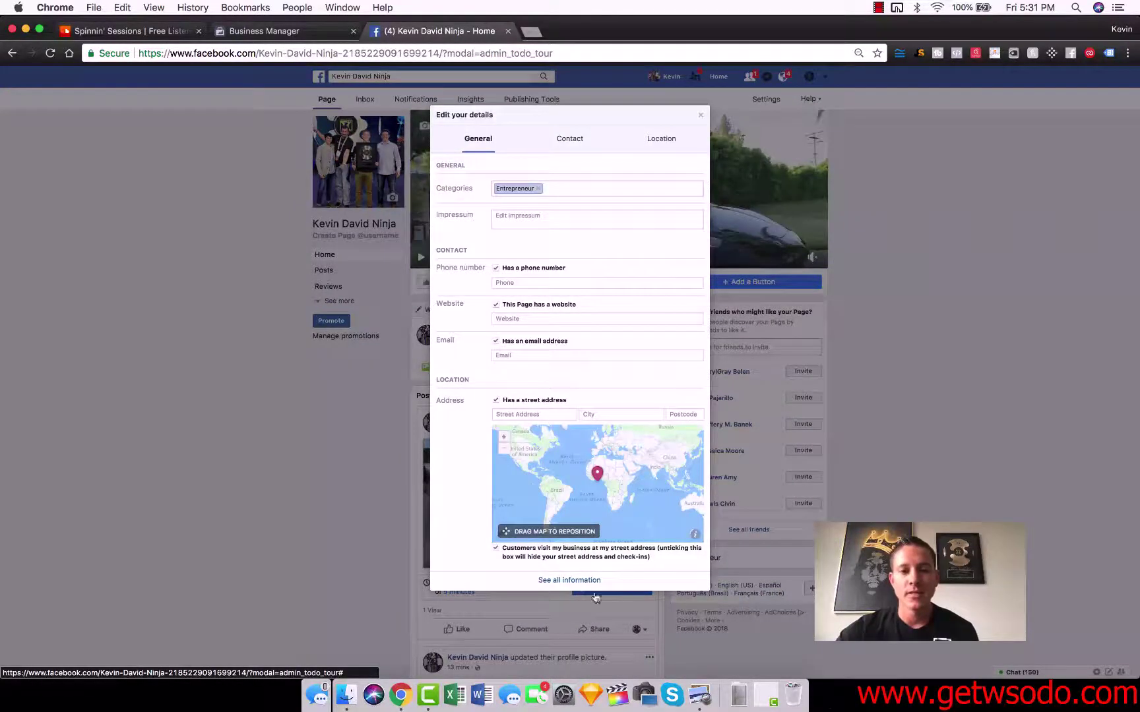
{"action": "left_click", "coordinate": [560, 581]}
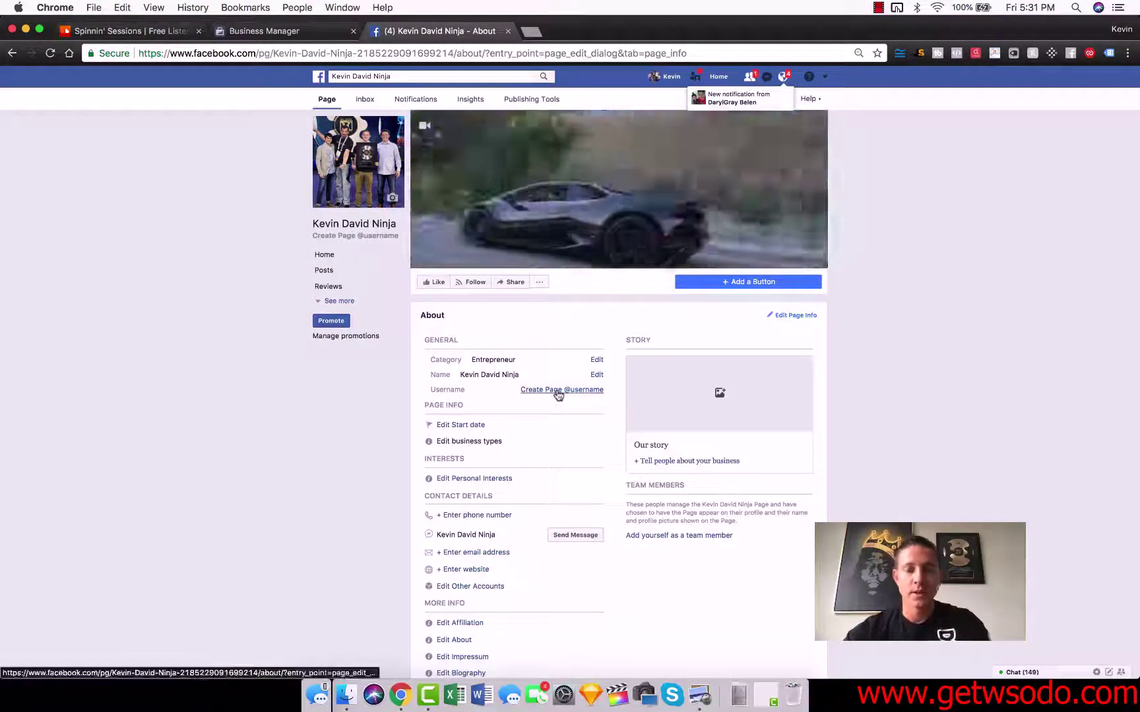
{"action": "left_click", "coordinate": [559, 394]}
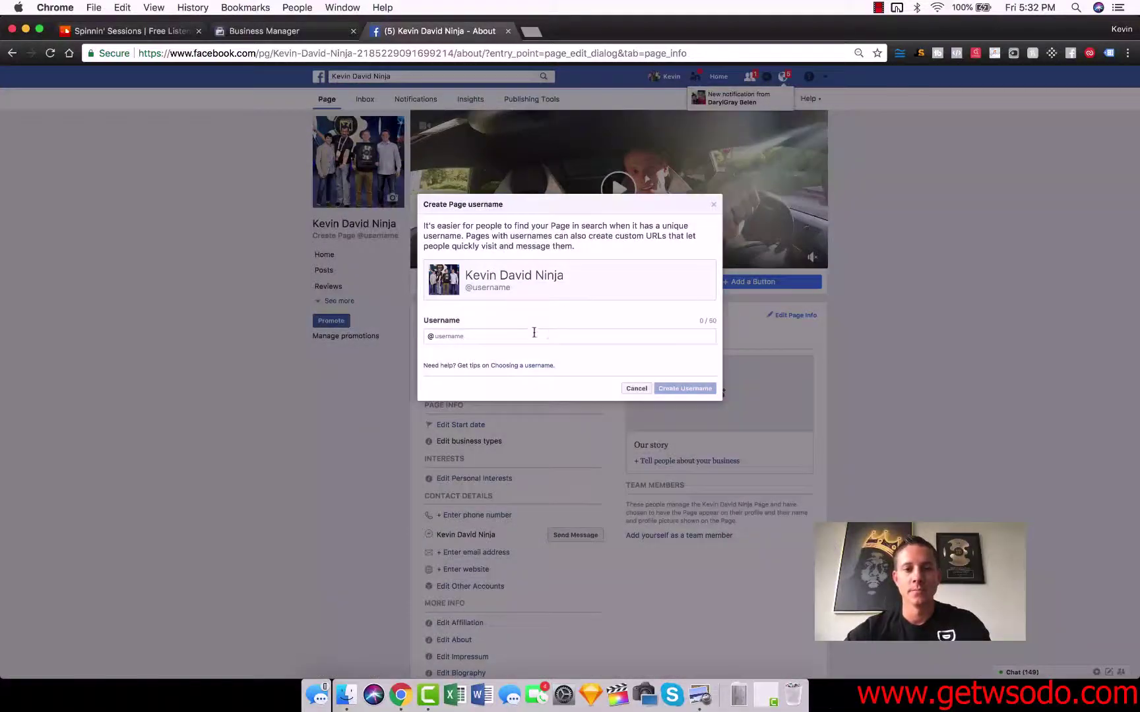
{"action": "type", "text": "kevindavidninja"}
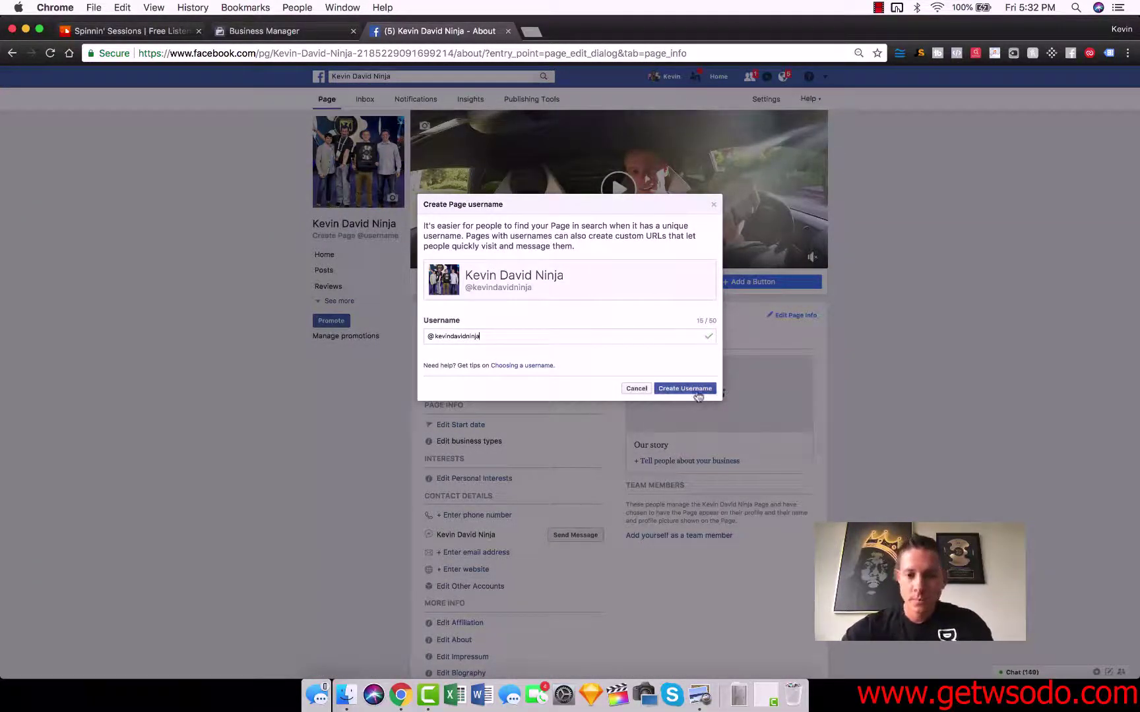
{"action": "left_click", "coordinate": [685, 389]}
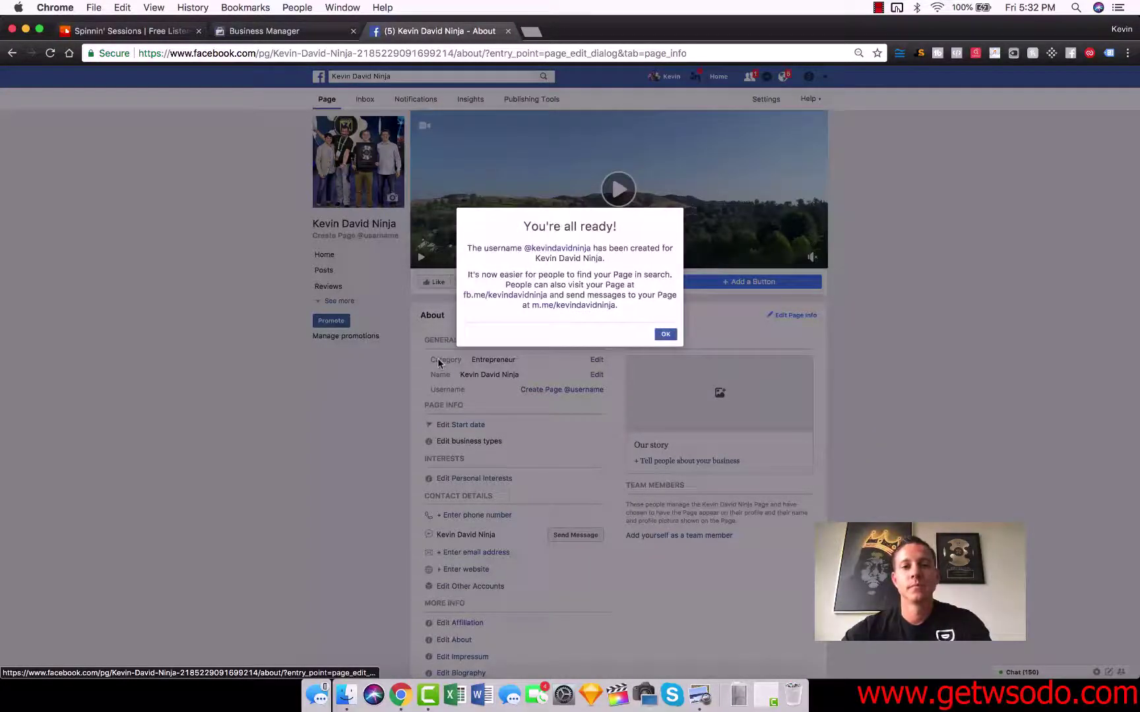
{"action": "left_click", "coordinate": [666, 335]}
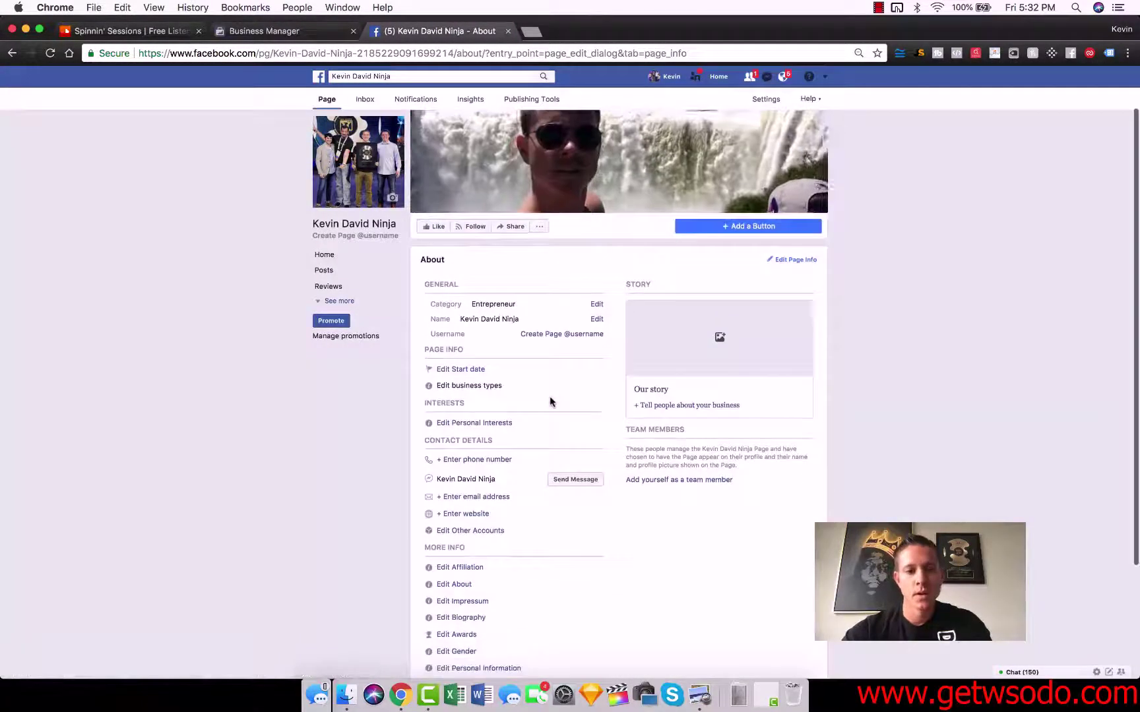
- Enter the page's contact email address and send it for confirmation
{"action": "scroll", "coordinate": [521, 389], "scroll_direction": "down", "scroll_amount": 2}
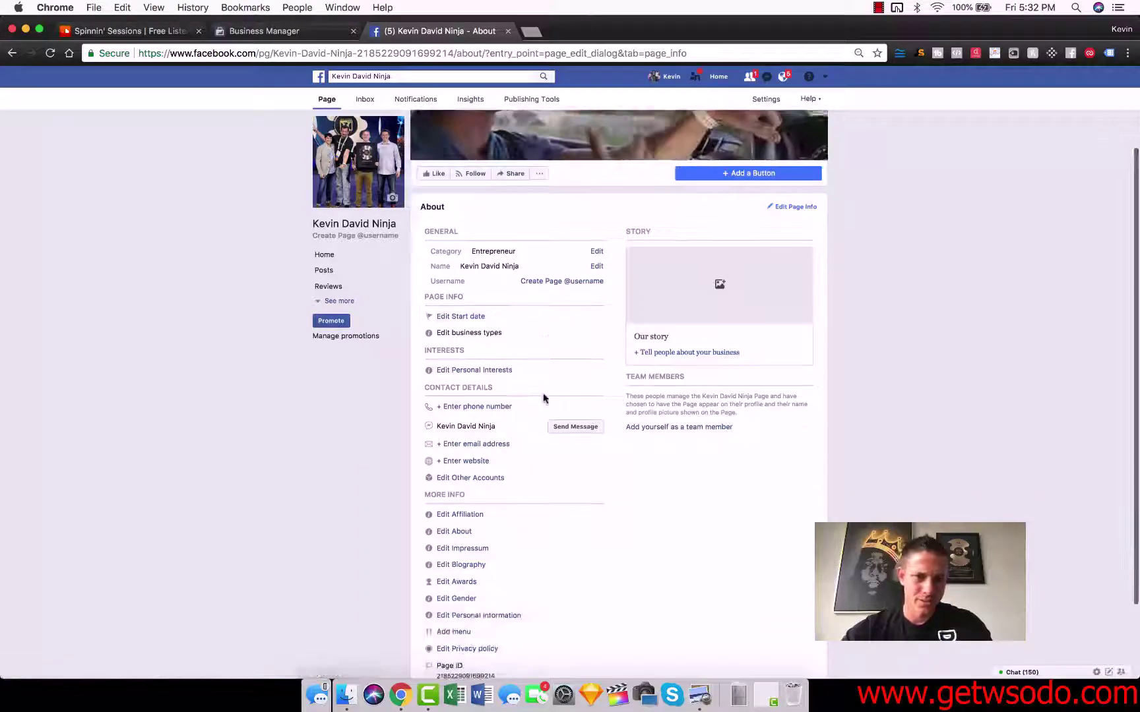
{"action": "scroll", "coordinate": [554, 327], "scroll_direction": "down", "scroll_amount": 2}
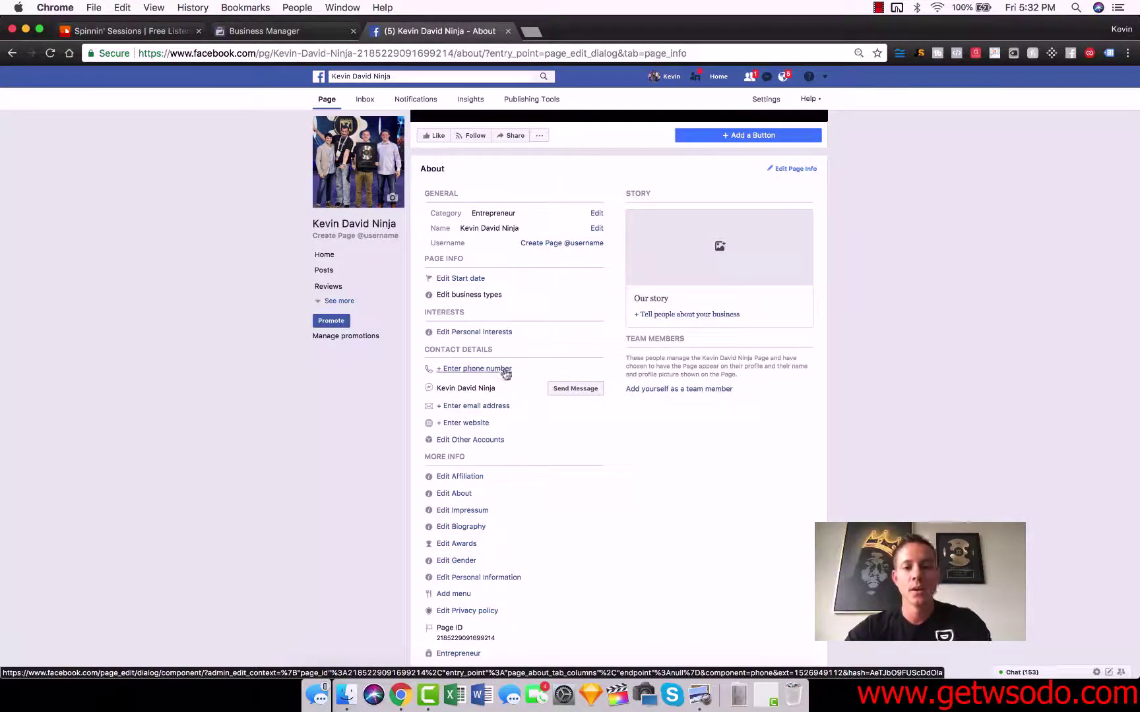
{"action": "scroll", "coordinate": [499, 374], "scroll_direction": "down", "scroll_amount": 2}
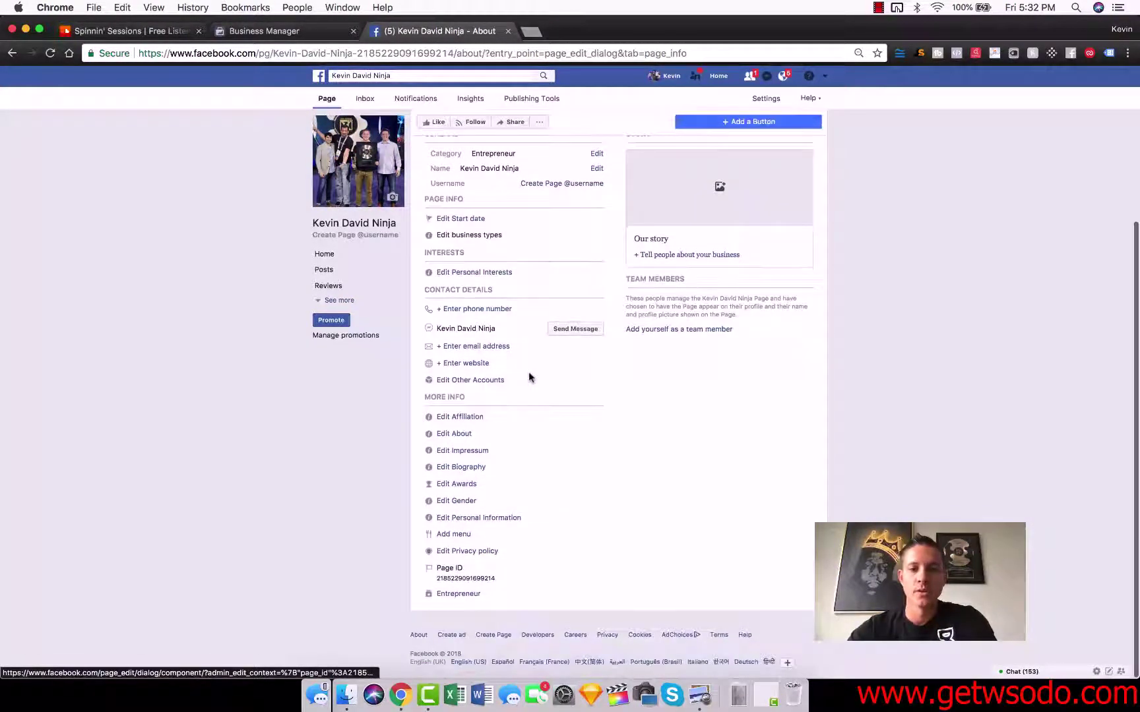
{"action": "left_click", "coordinate": [469, 348]}
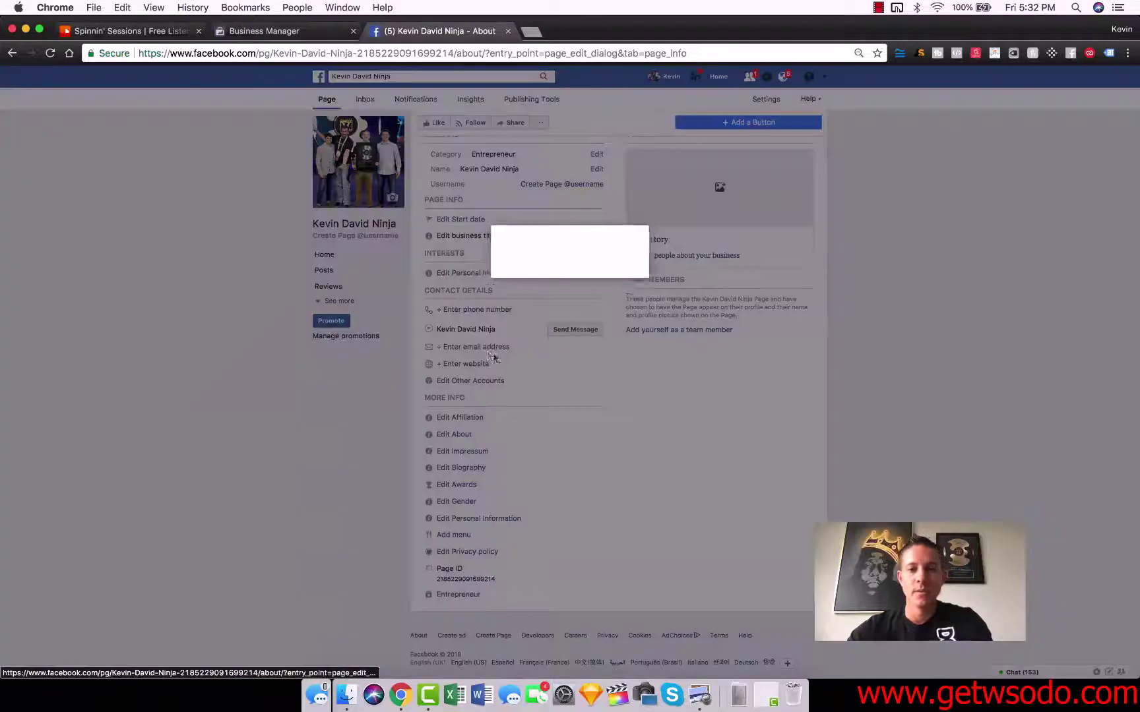
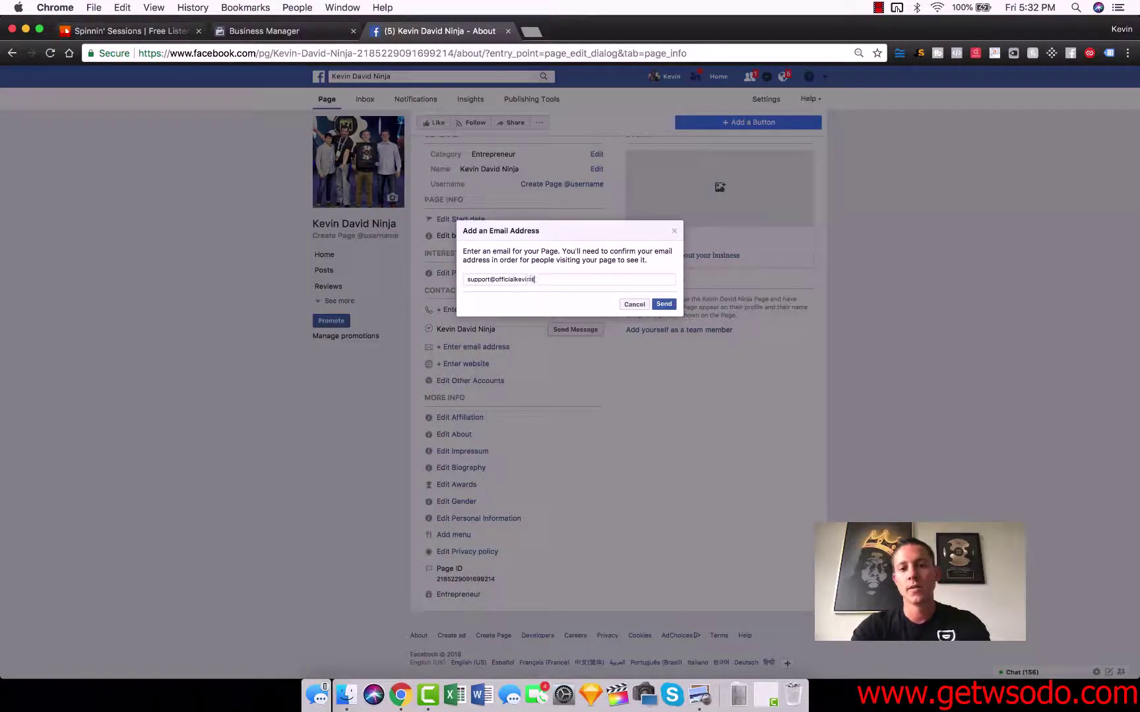
{"action": "left_click", "coordinate": [666, 304]}
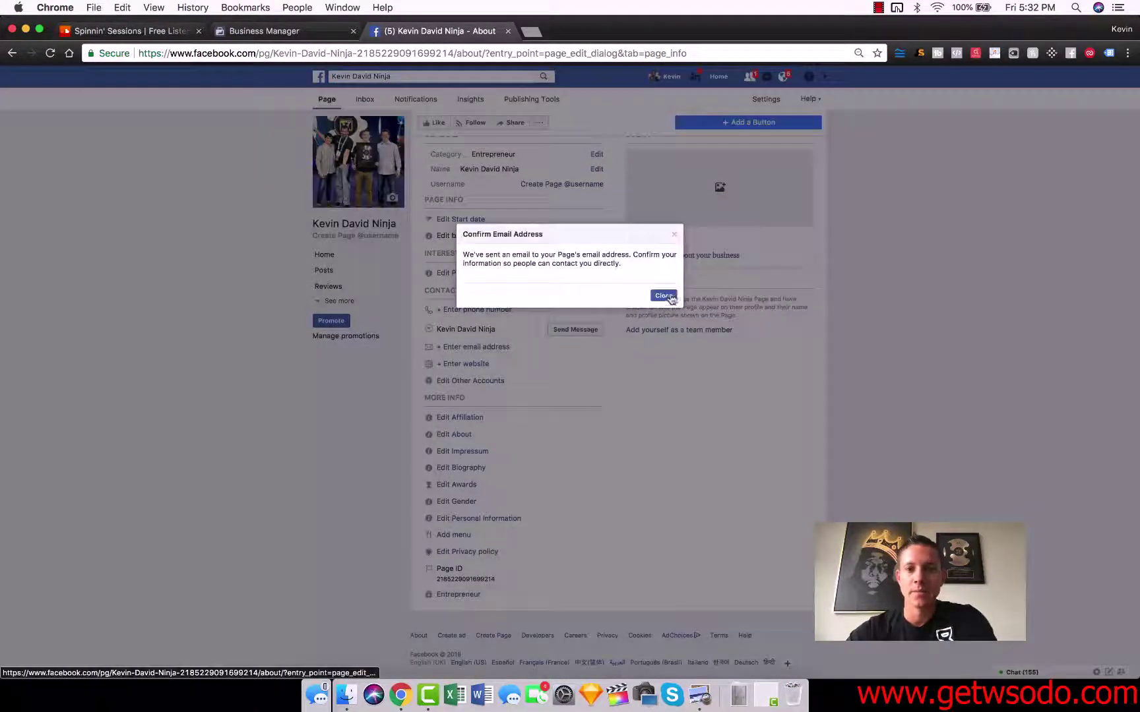
{"action": "left_click", "coordinate": [664, 295]}
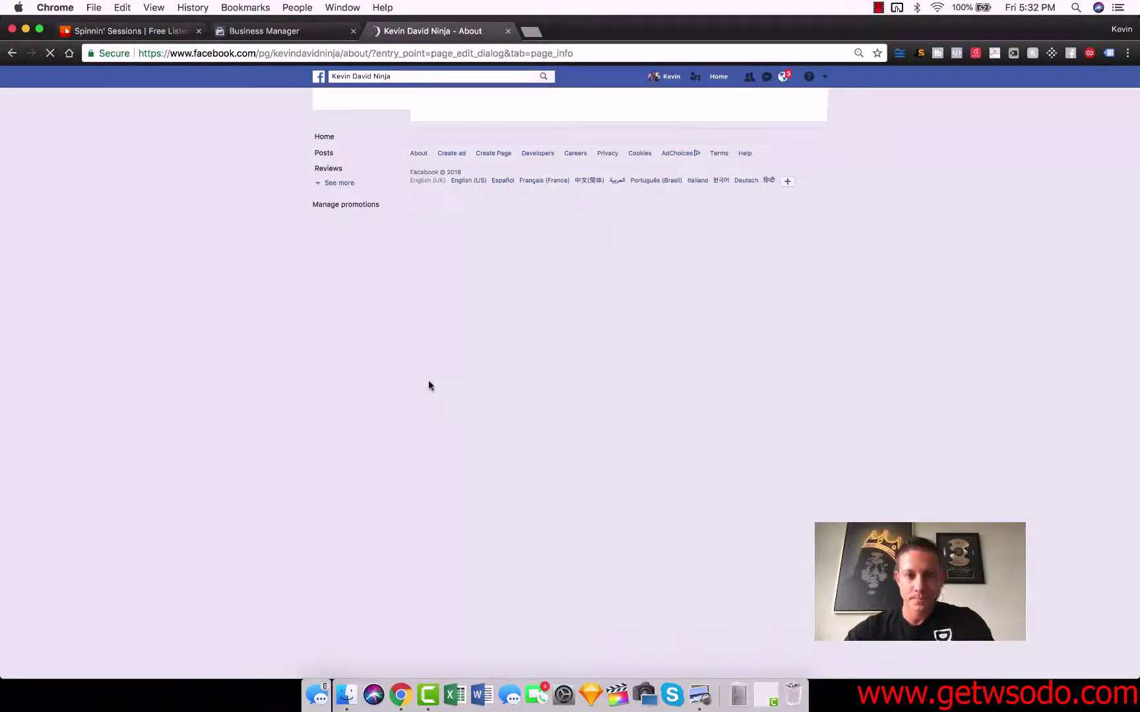
{"action": "scroll", "coordinate": [545, 370], "scroll_direction": "down", "scroll_amount": 2}
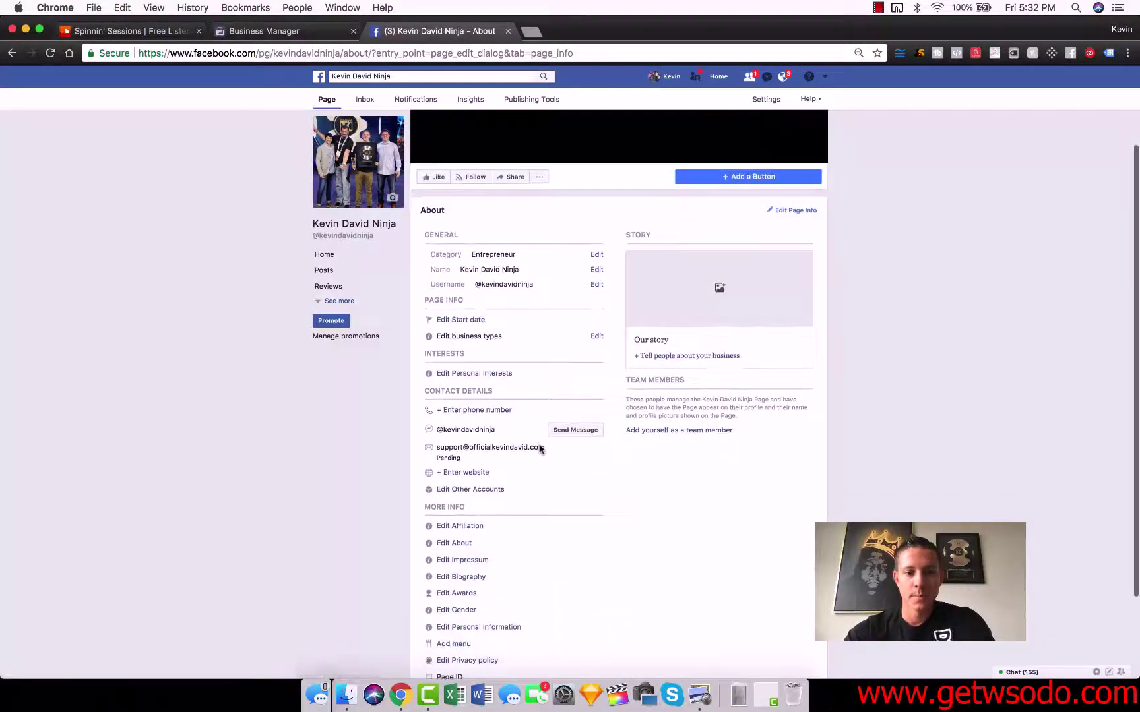
- Enter the business's official site URL in the Website field and save it
{"action": "left_click", "coordinate": [466, 473]}
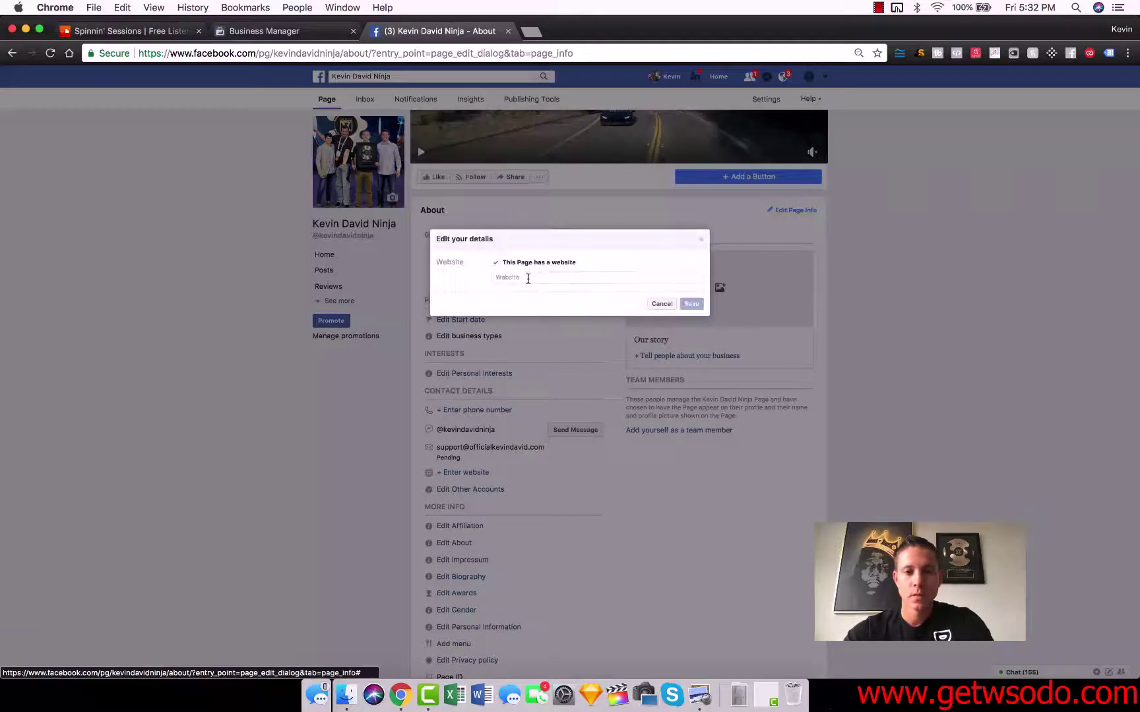
{"action": "type", "text": "www.officialke"}
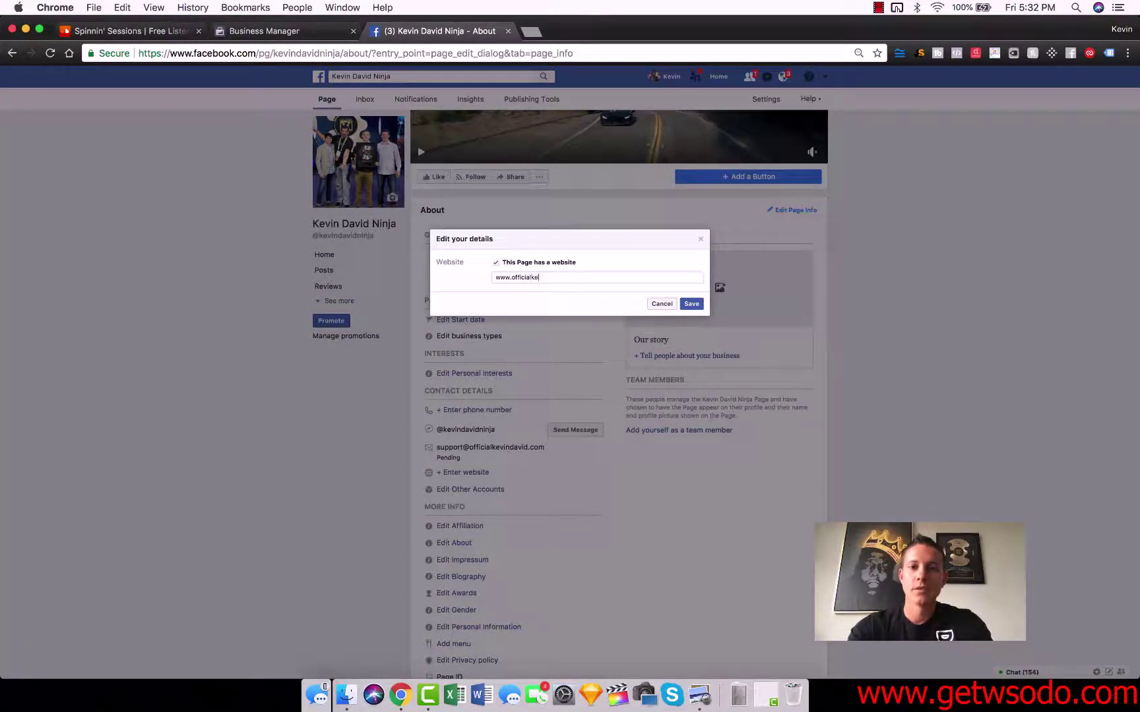
{"action": "type", "text": "vindavid.cc"}
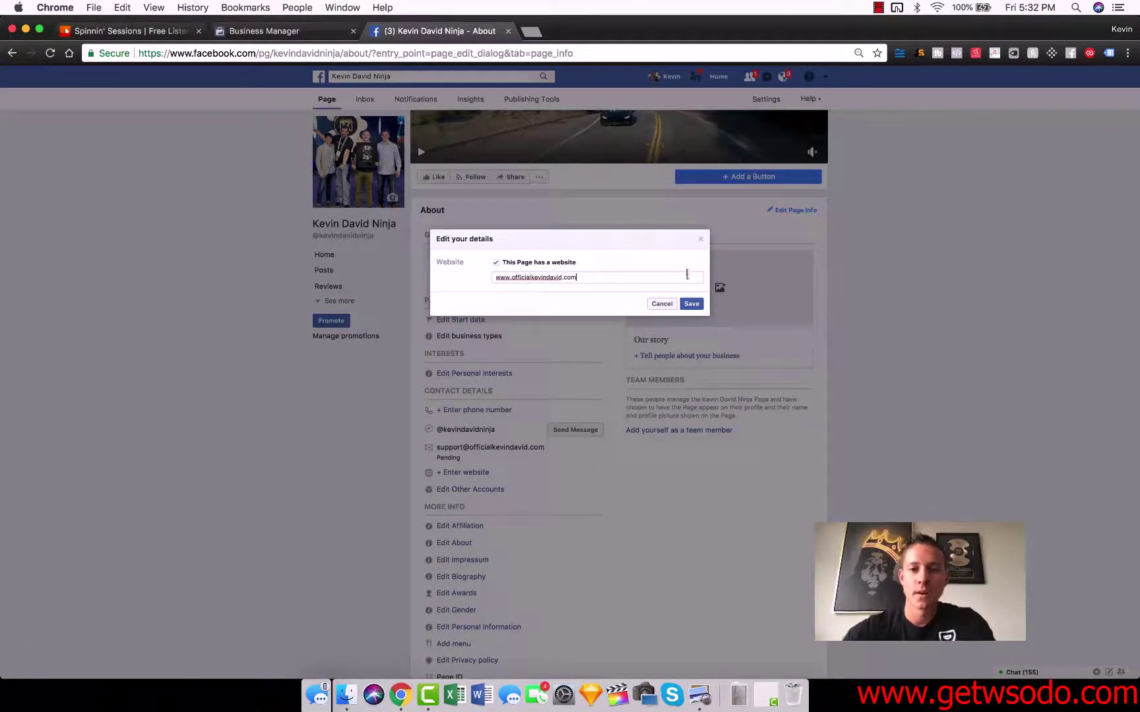
{"action": "left_click", "coordinate": [691, 303]}
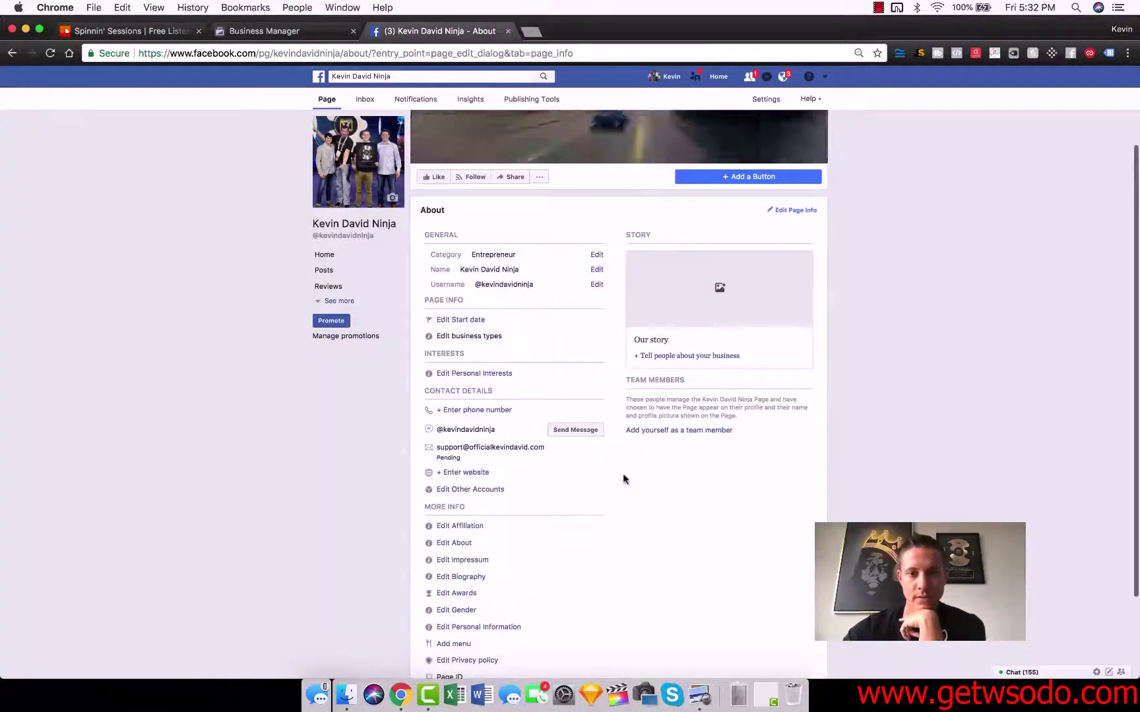
{"action": "scroll", "coordinate": [622, 473], "scroll_direction": "down", "scroll_amount": 2}
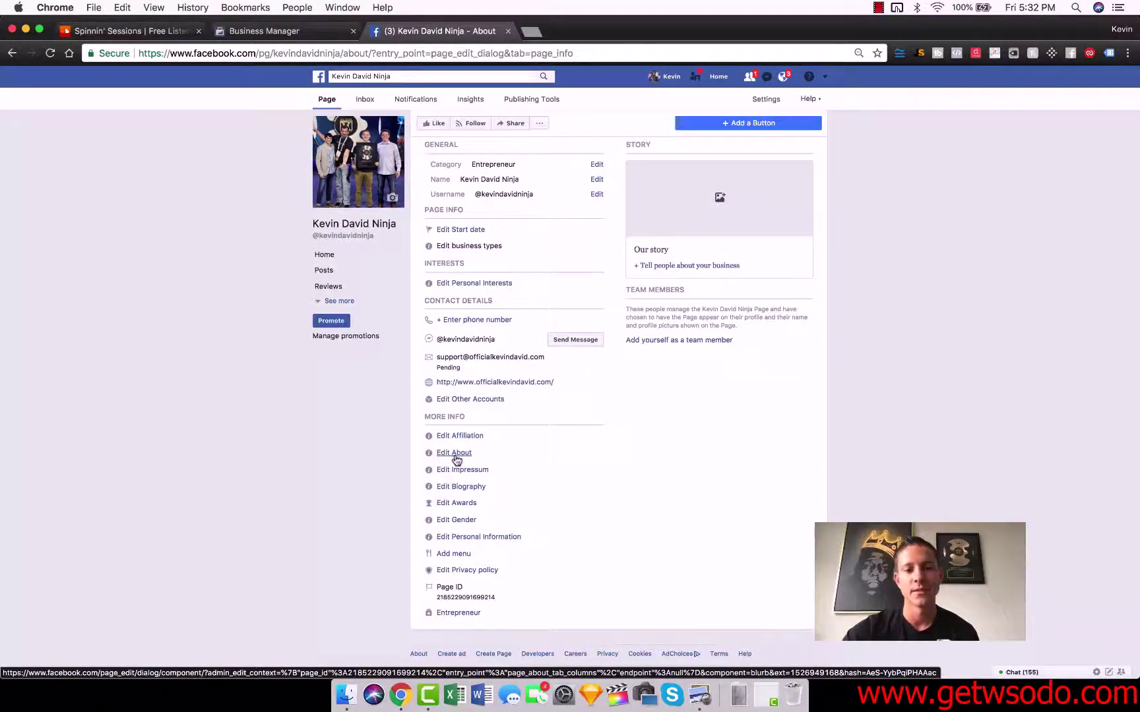
- Save an About description saying the entrepreneur's mission is freeing people from the 9-5 grind
{"action": "left_click", "coordinate": [455, 456]}
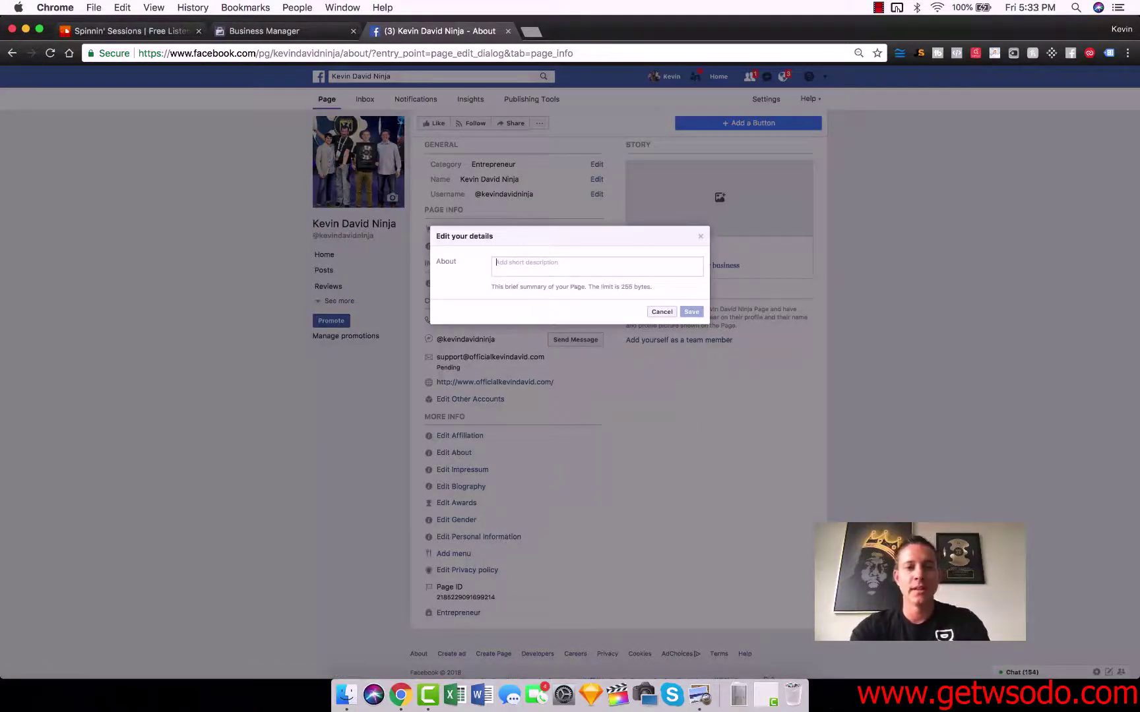
{"action": "type", "text": "Kevin"}
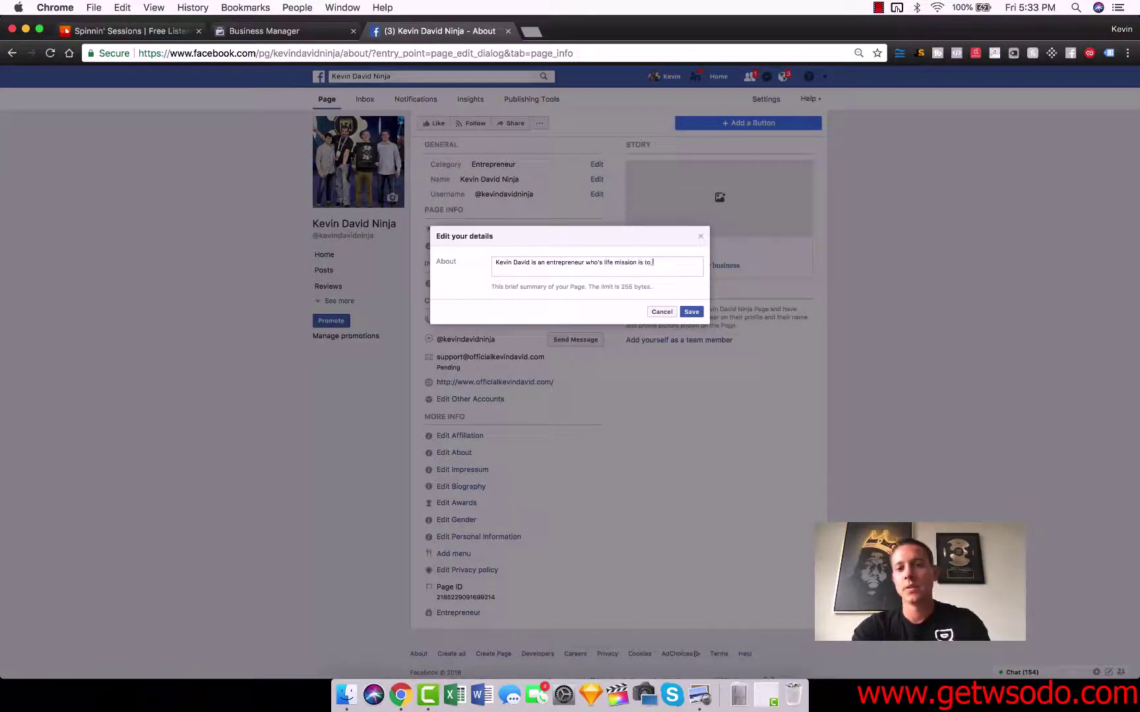
{"action": "type", "text": "David is an entrepreneur who's life mission is to free people from "}
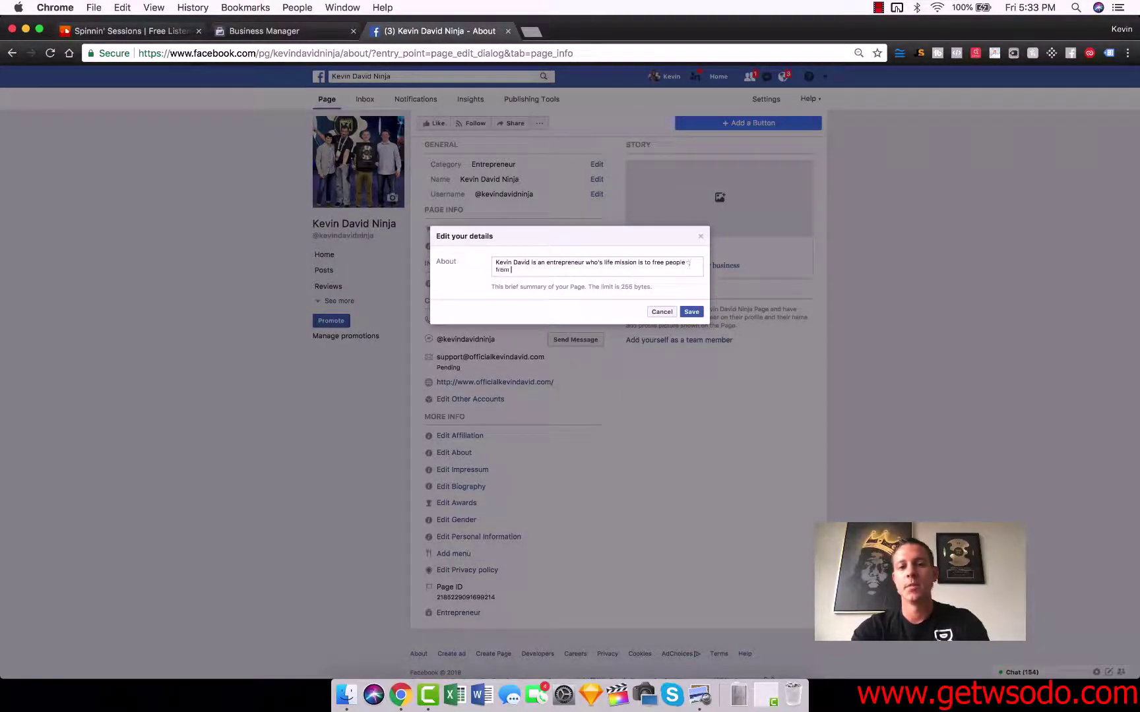
{"action": "type", "text": "the 9-5 gri"}
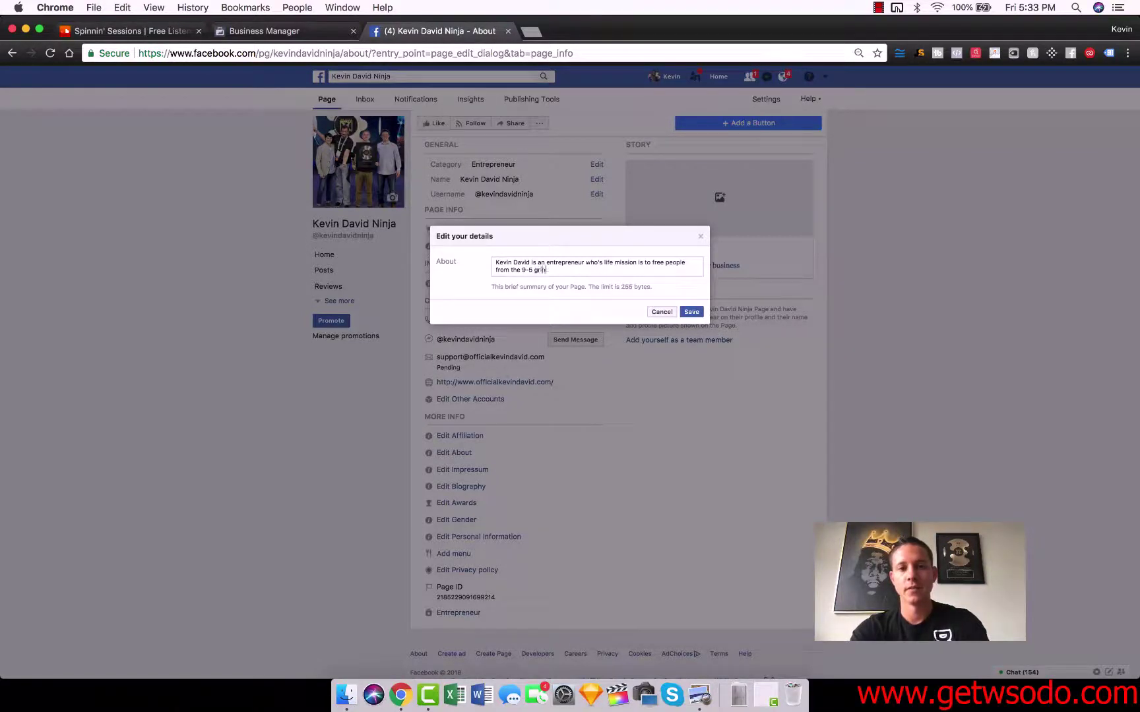
{"action": "type", "text": "nd and enable them to live life as it was meant to be lived!"}
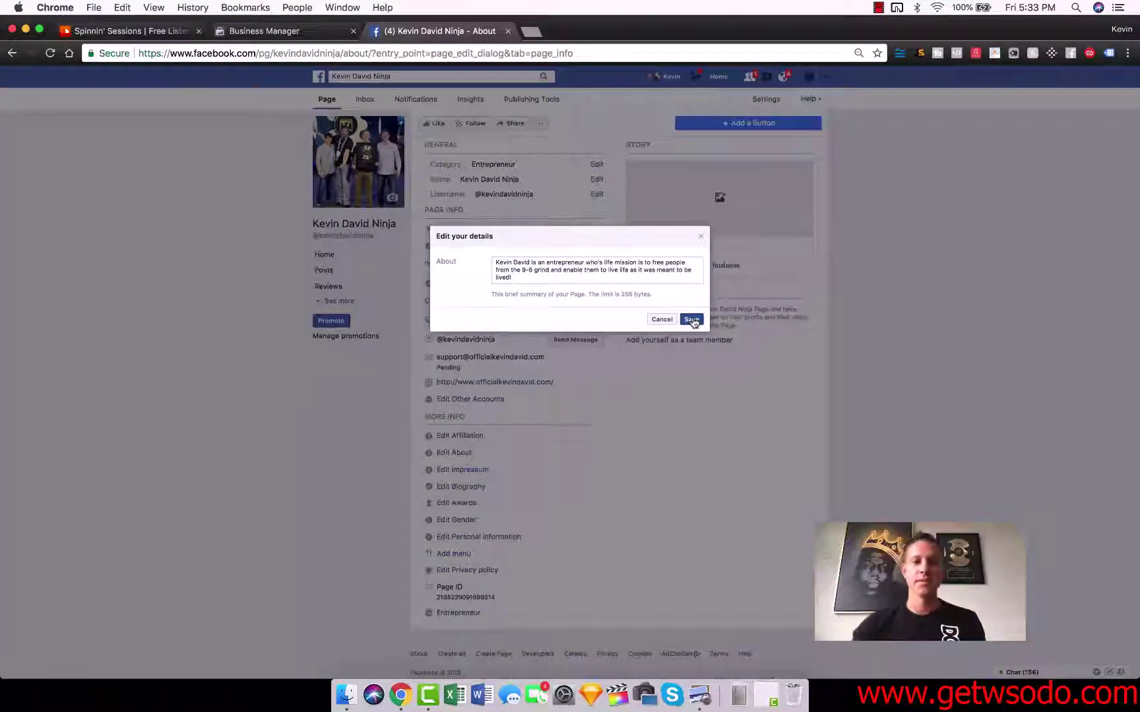
{"action": "left_click", "coordinate": [691, 320]}
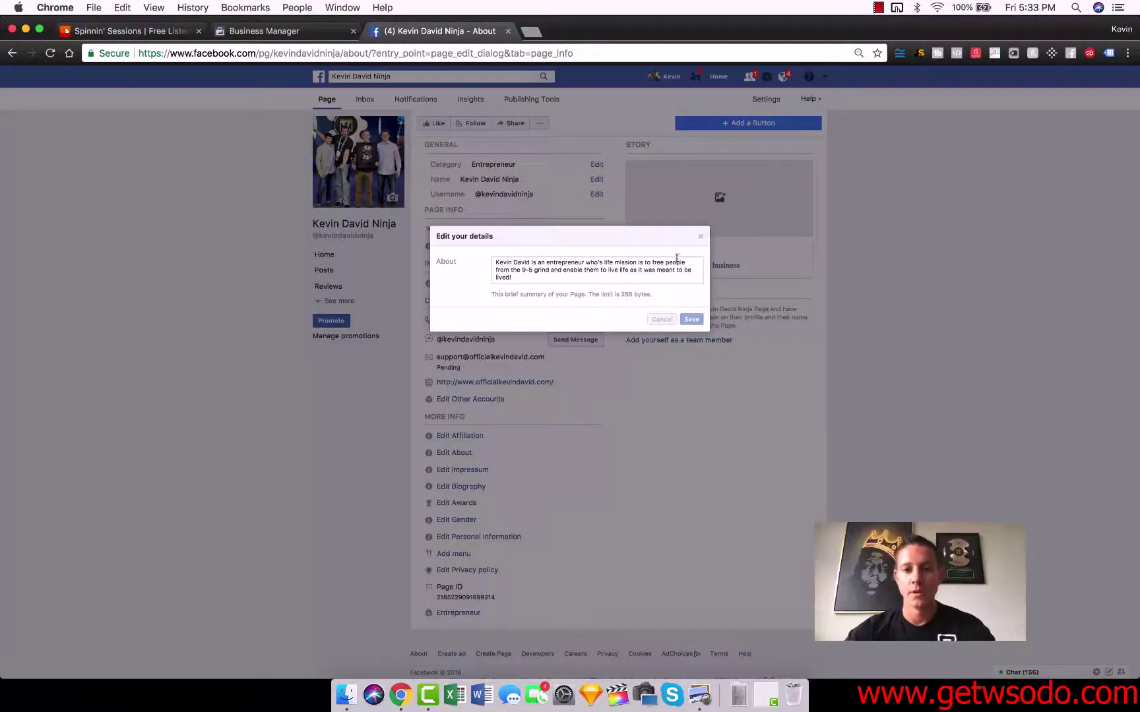
{"action": "scroll", "coordinate": [603, 553], "scroll_direction": "down", "scroll_amount": 1}
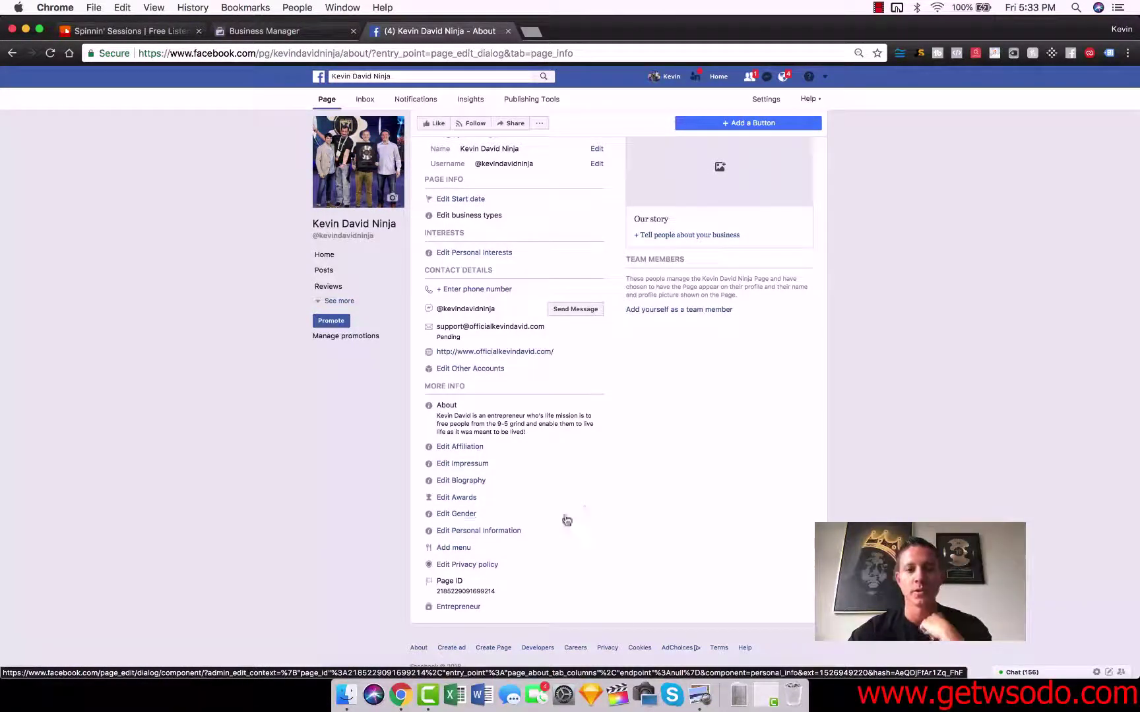
- Dismiss the cover photo tip, then delete the empty story draft and confirm the deletion
{"action": "scroll", "coordinate": [580, 508], "scroll_direction": "up", "scroll_amount": 5}
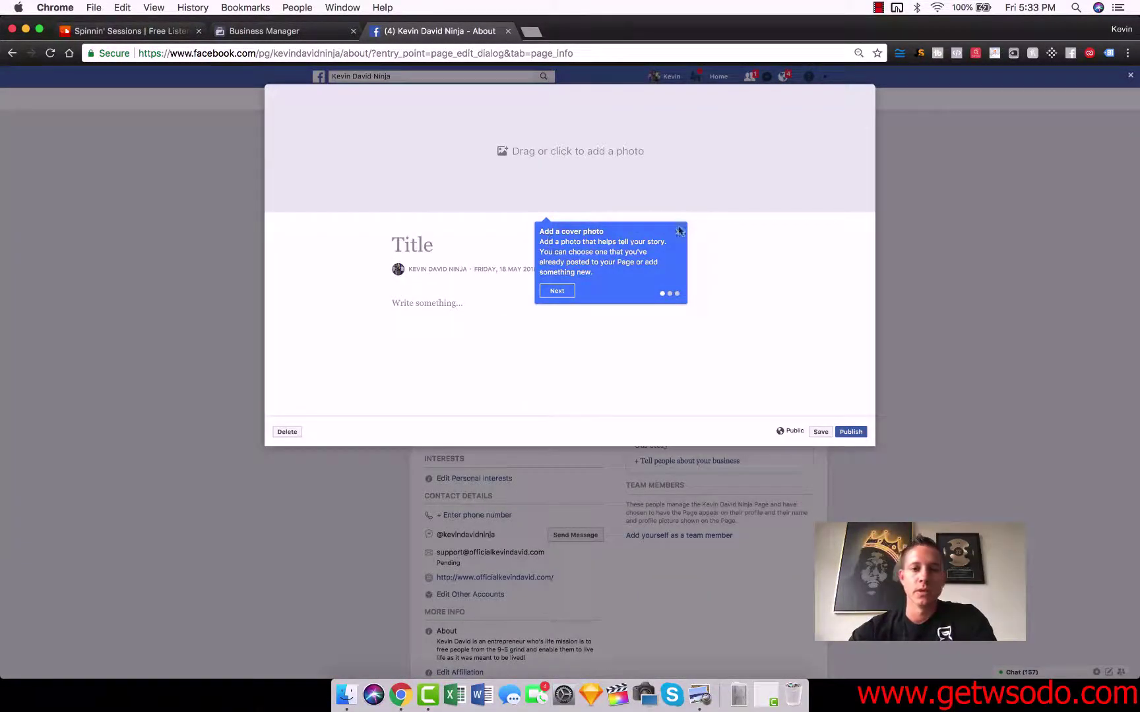
{"action": "left_click", "coordinate": [677, 233]}
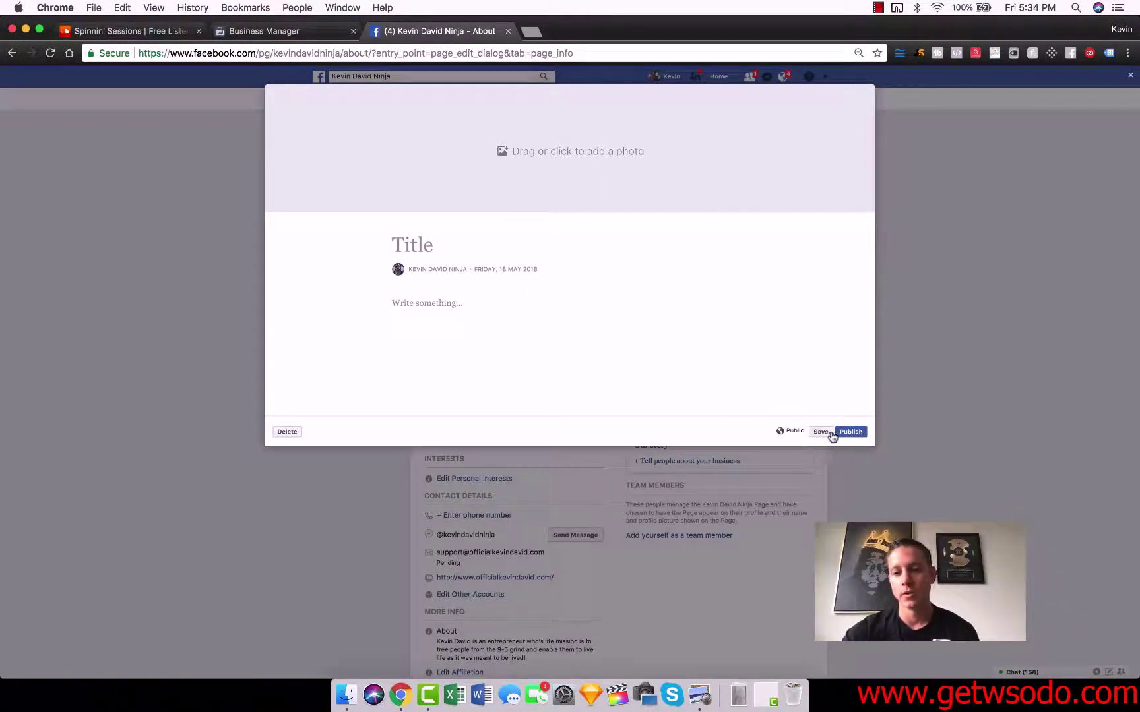
{"action": "left_click", "coordinate": [289, 434]}
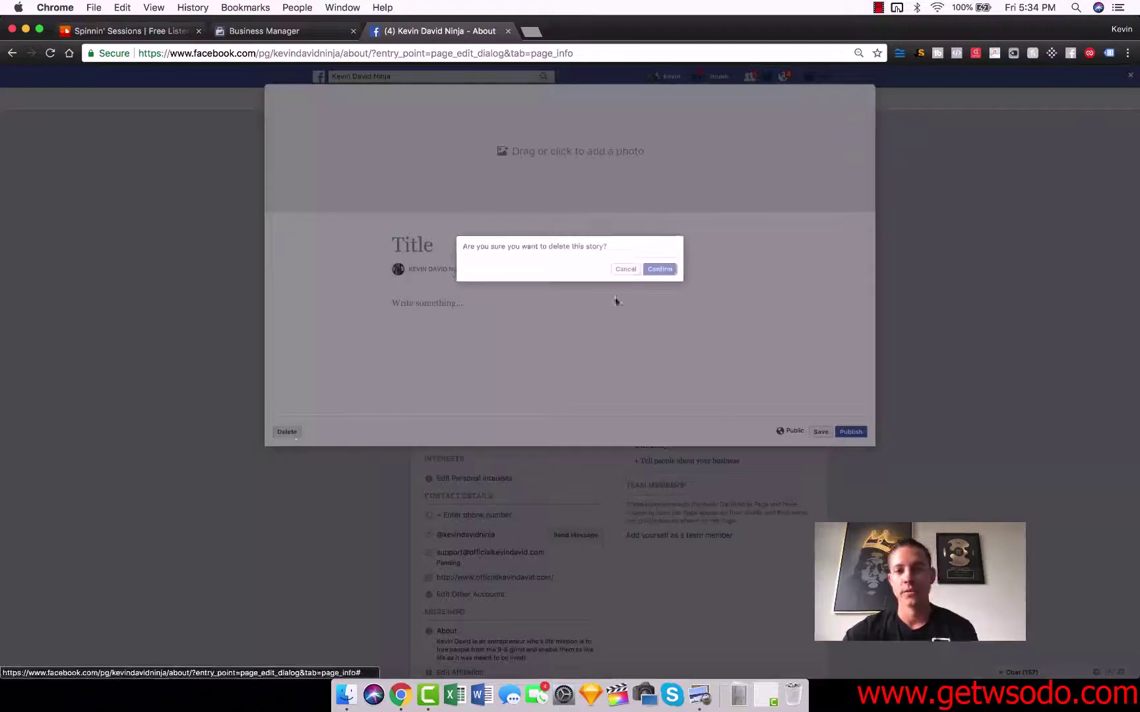
{"action": "left_click", "coordinate": [653, 271]}
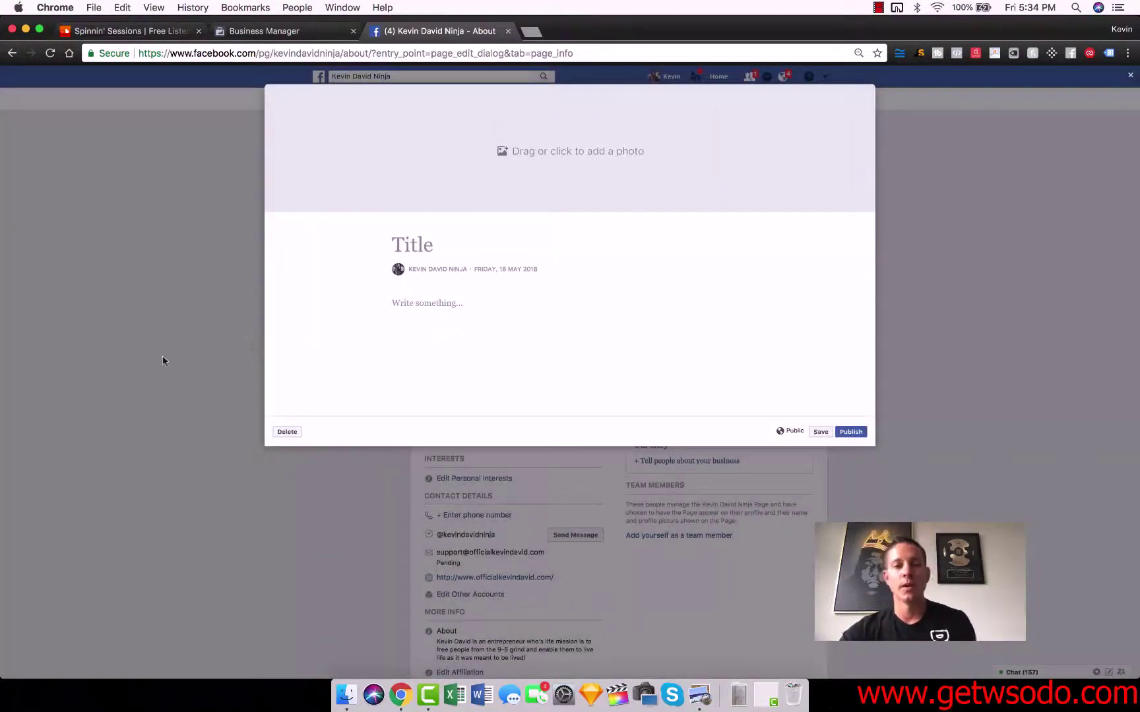
{"action": "left_click", "coordinate": [665, 284]}
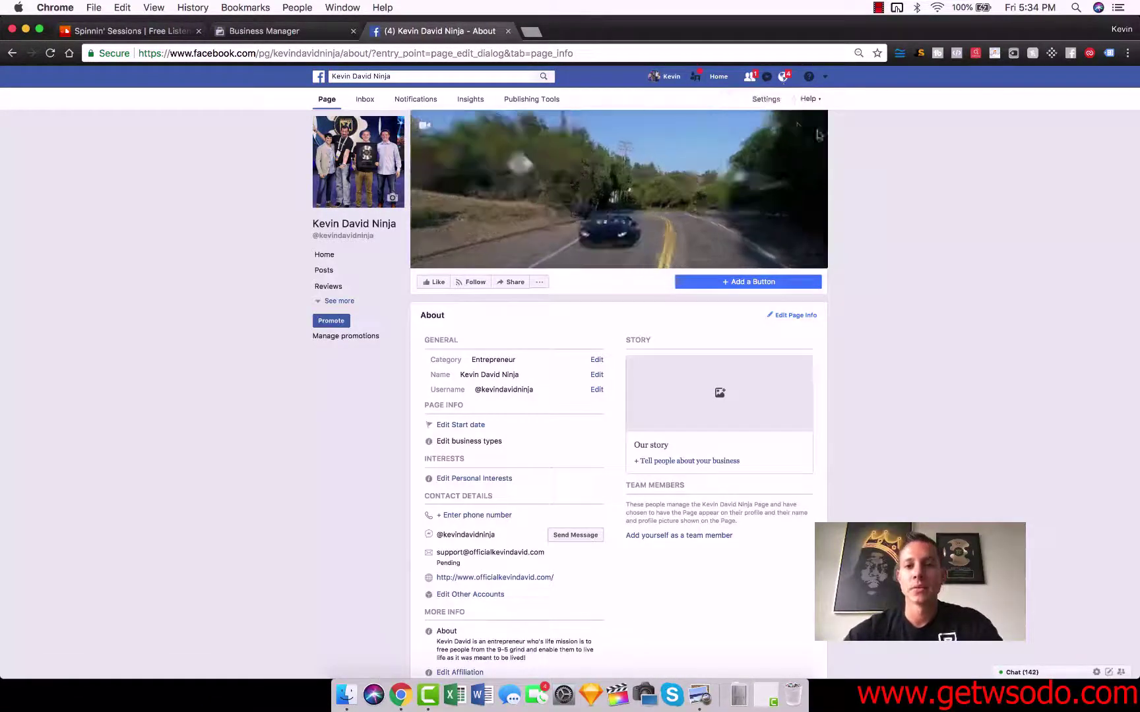
- Go to the page's Settings and switch to the Messaging section
{"action": "left_click", "coordinate": [766, 101]}
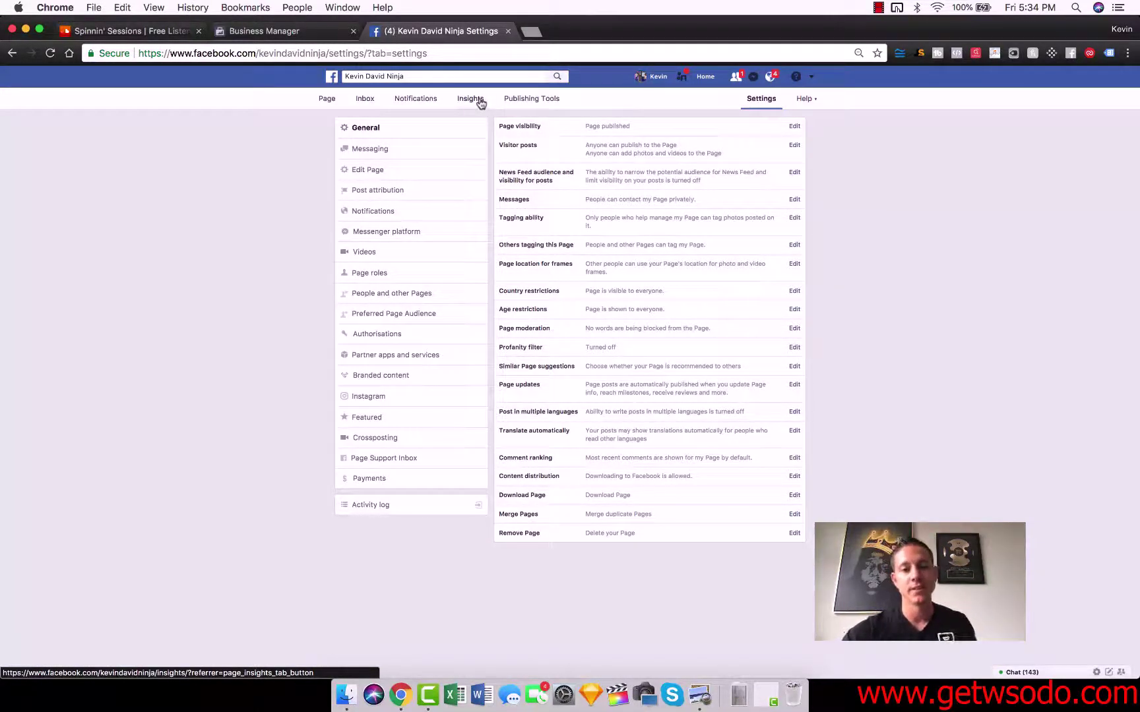
{"action": "left_click", "coordinate": [404, 151]}
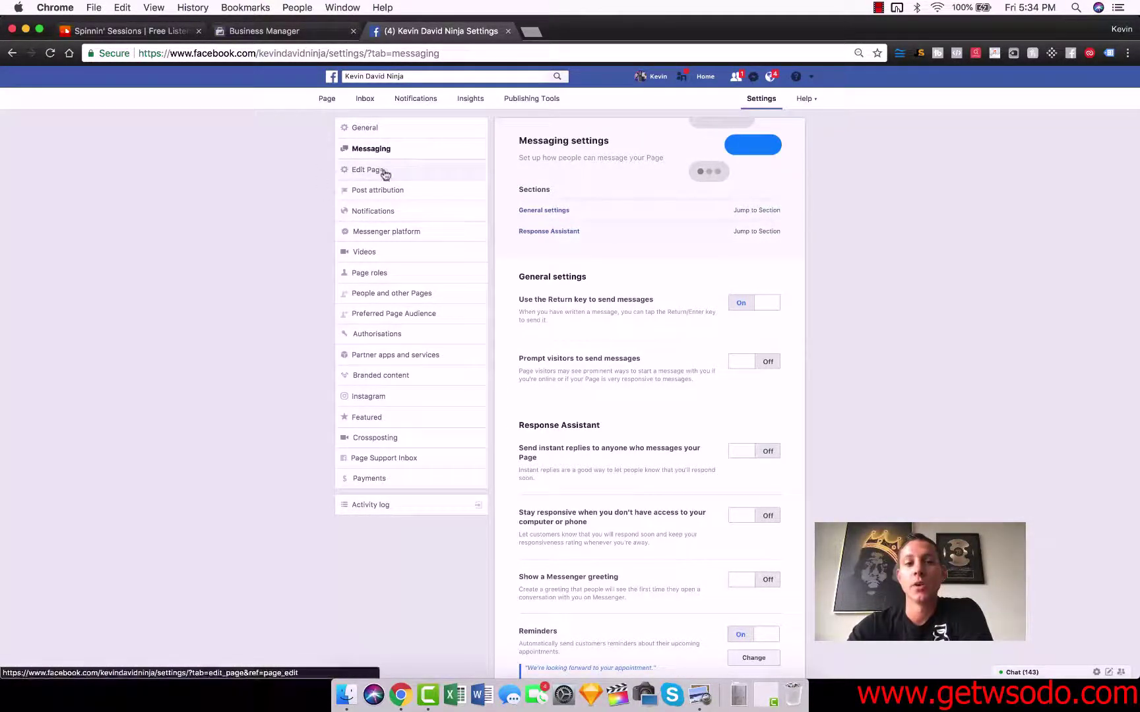
- In Edit Page, scroll through the Templates list while keeping the Standard template
{"action": "left_click", "coordinate": [383, 171]}
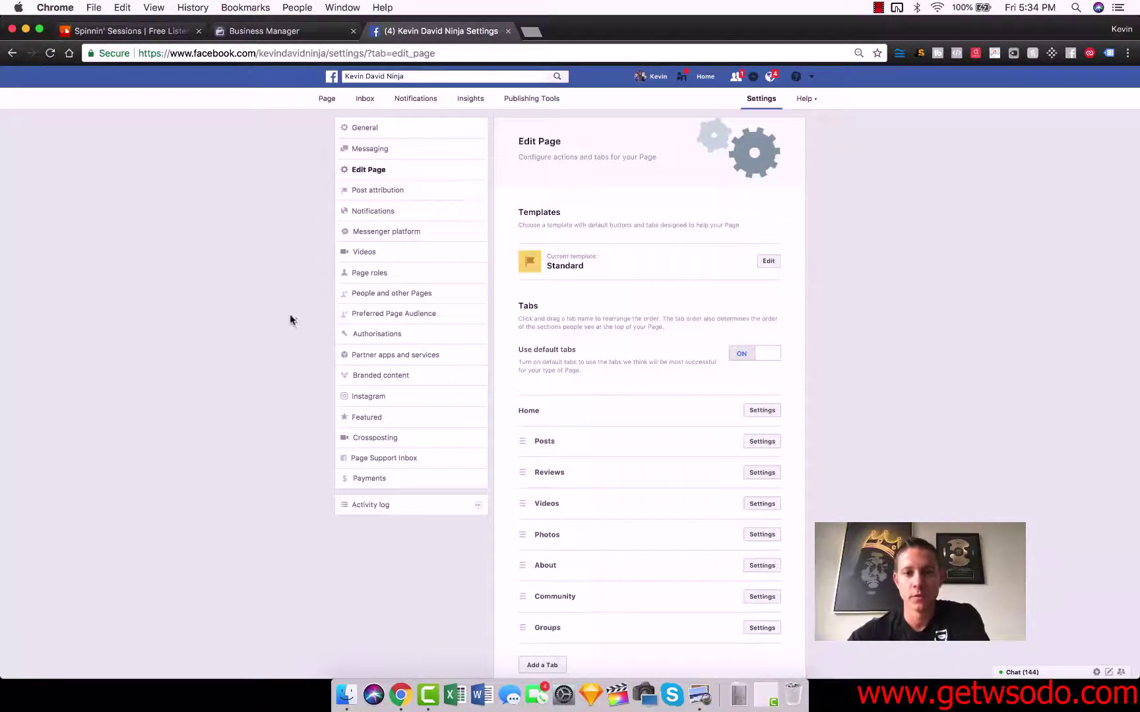
{"action": "left_click", "coordinate": [768, 261]}
{"action": "scroll", "coordinate": [581, 322], "scroll_direction": "down", "scroll_amount": 4}
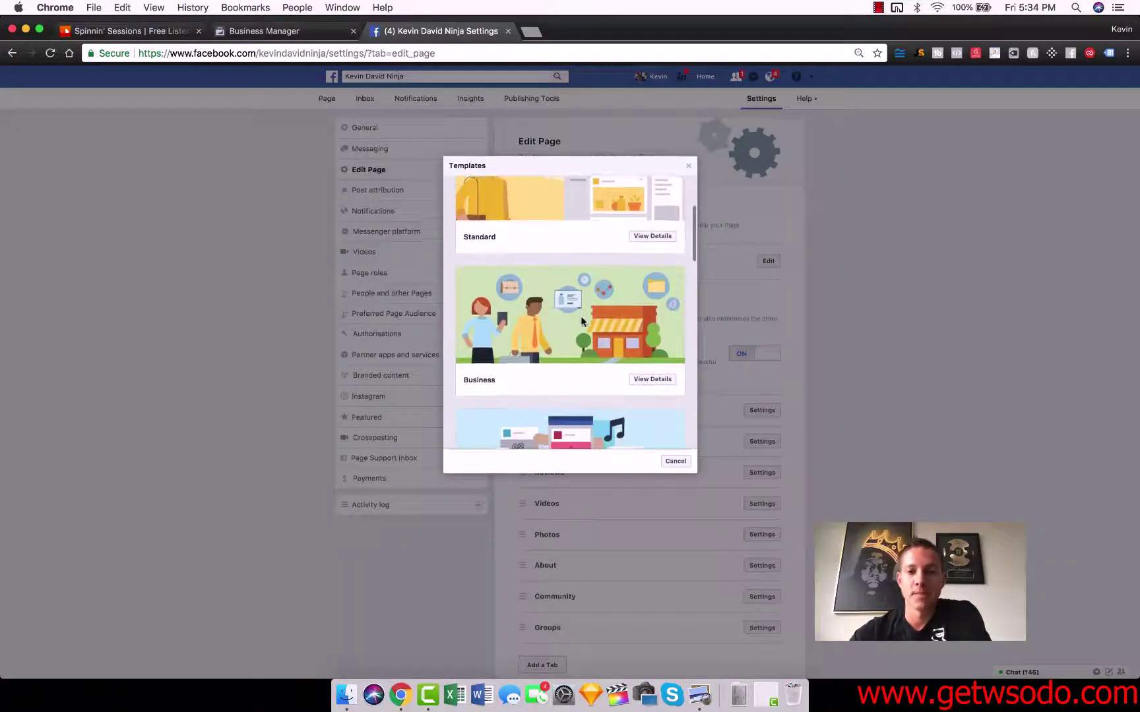
{"action": "scroll", "coordinate": [582, 330], "scroll_direction": "down", "scroll_amount": 3}
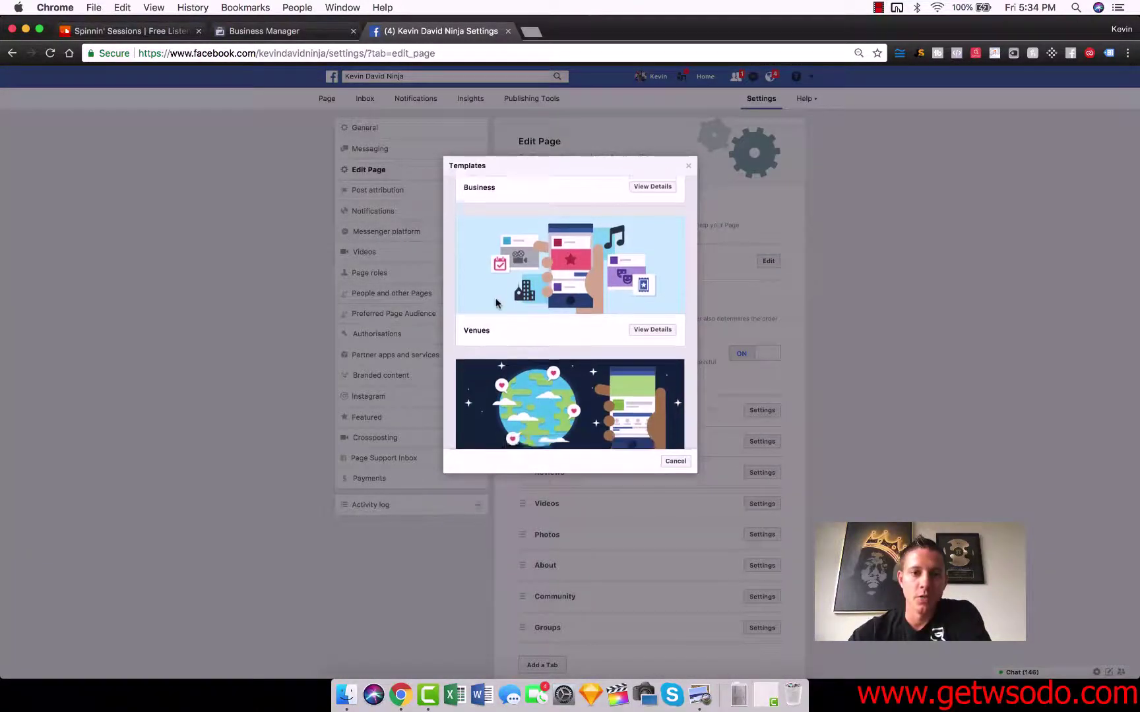
{"action": "scroll", "coordinate": [498, 290], "scroll_direction": "down", "scroll_amount": 5}
{"action": "scroll", "coordinate": [546, 253], "scroll_direction": "down", "scroll_amount": 4}
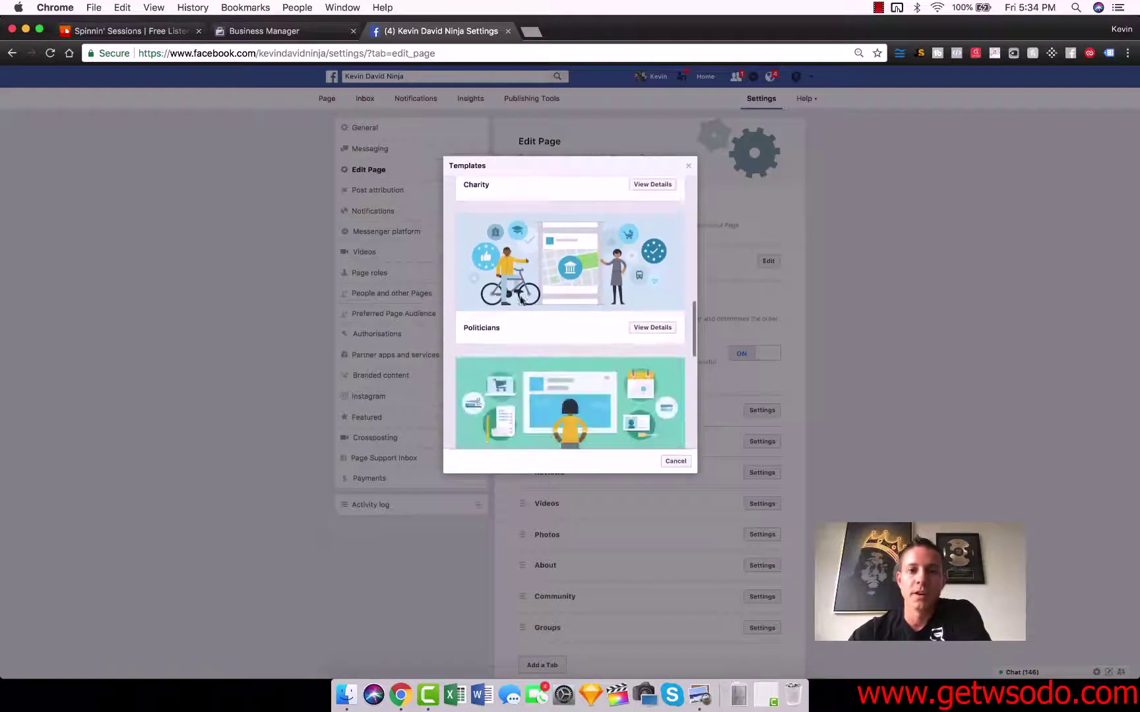
{"action": "scroll", "coordinate": [614, 270], "scroll_direction": "up", "scroll_amount": 12}
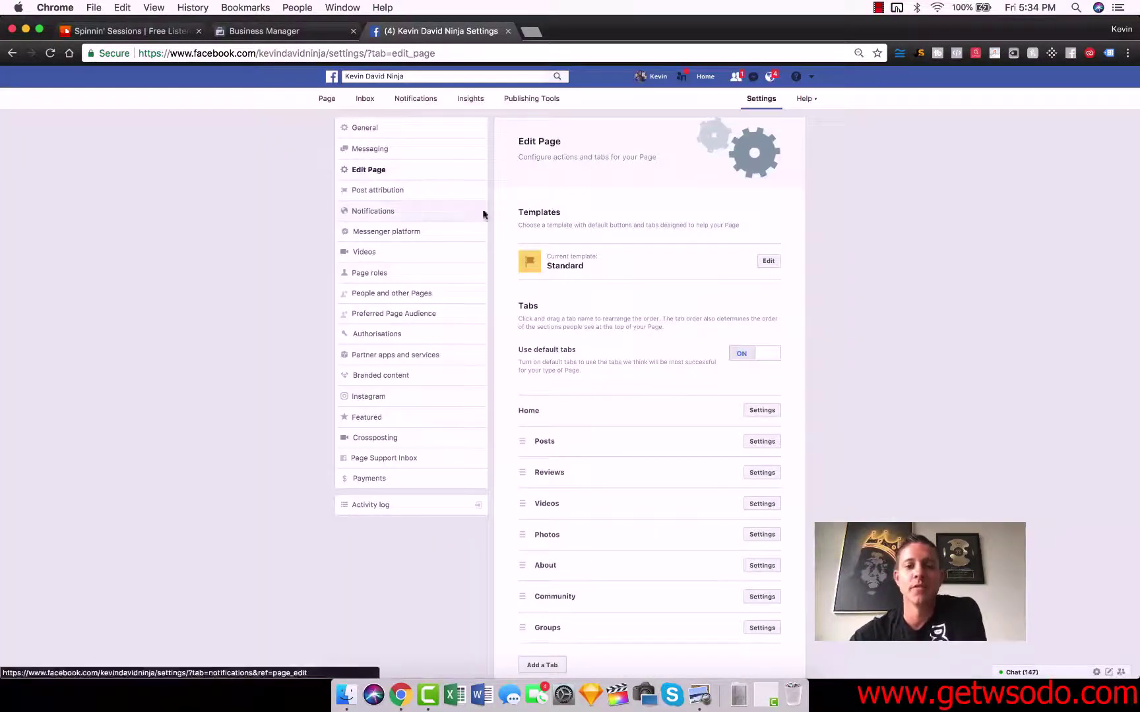
{"action": "scroll", "coordinate": [680, 320], "scroll_direction": "down", "scroll_amount": 1}
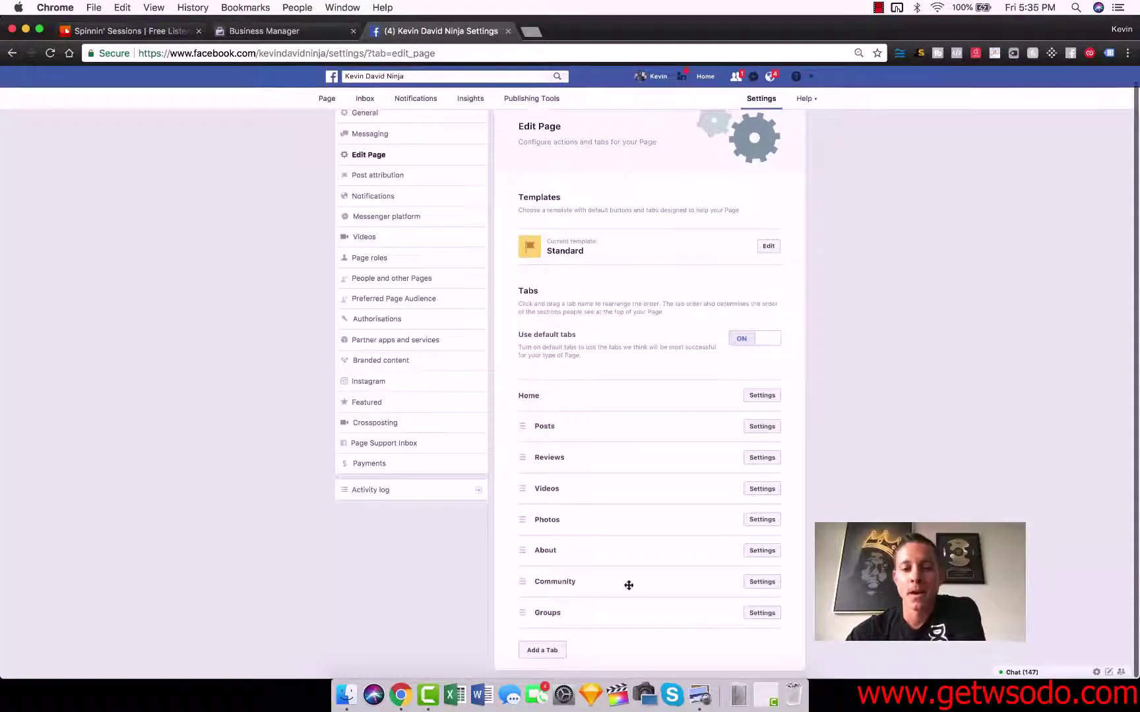
{"action": "left_click", "coordinate": [542, 648]}
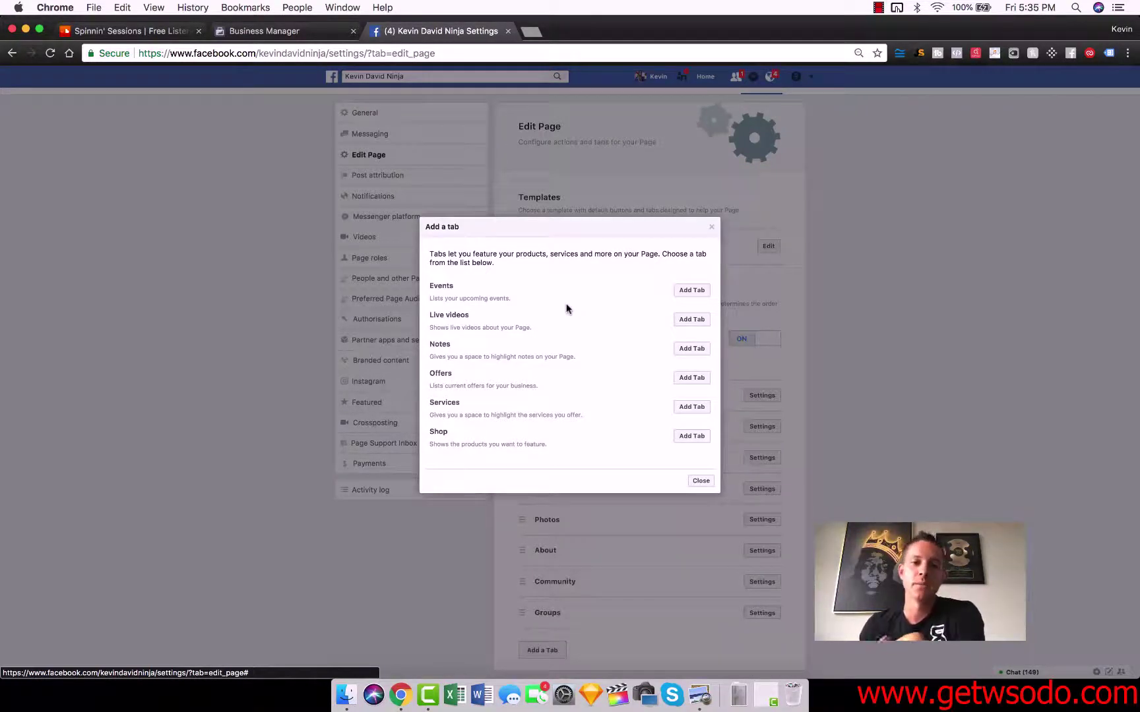
{"action": "left_click", "coordinate": [710, 229]}
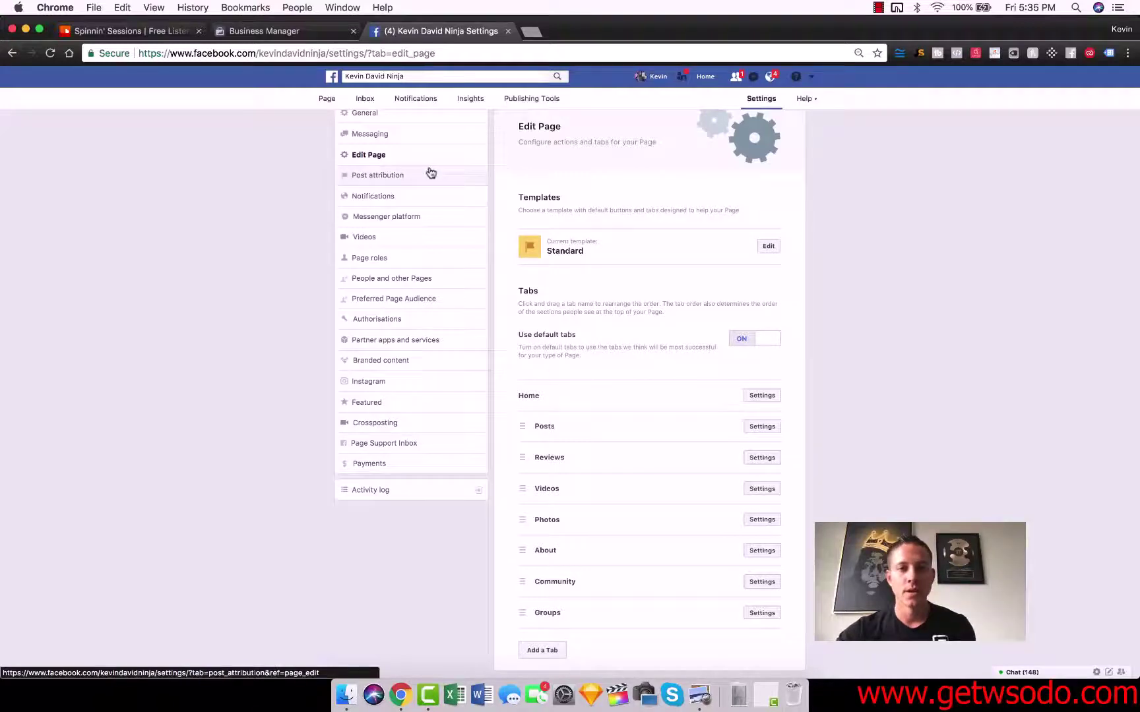
- Review the Post attribution and Notifications settings, ending on Messenger platform
{"action": "left_click", "coordinate": [403, 174]}
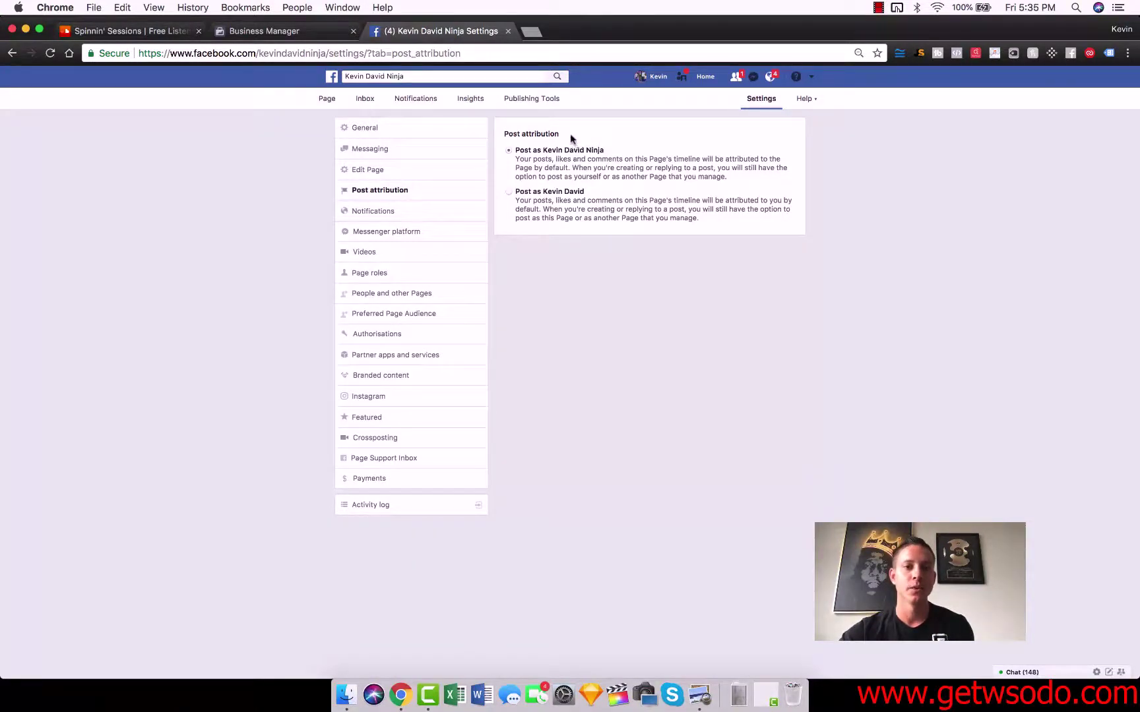
{"action": "left_click", "coordinate": [405, 214]}
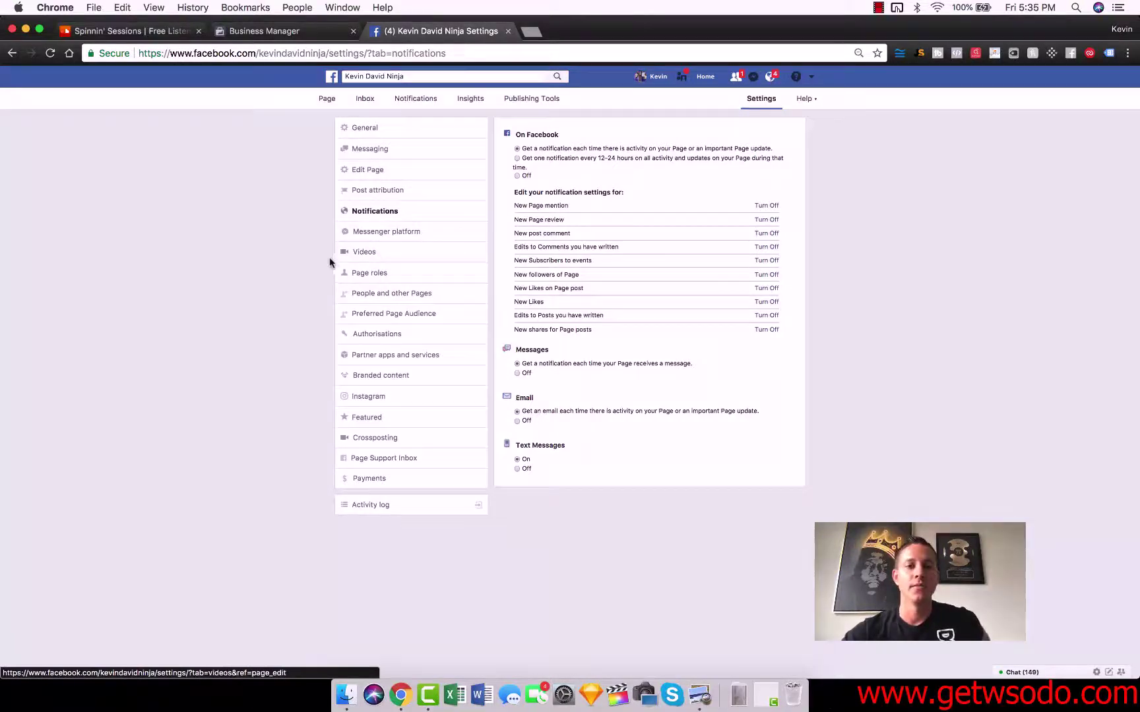
{"action": "left_click", "coordinate": [380, 234]}
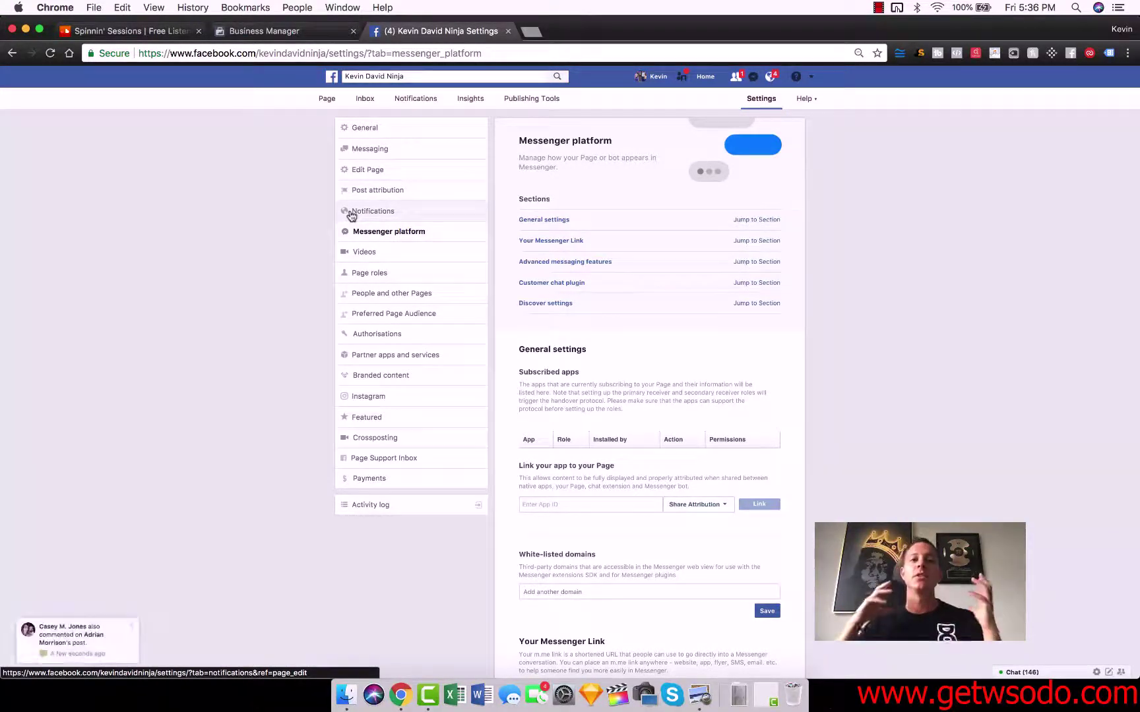
- Review Videos and Page roles with the role left on Editor, then show People and other Pages
{"action": "left_click", "coordinate": [377, 252]}
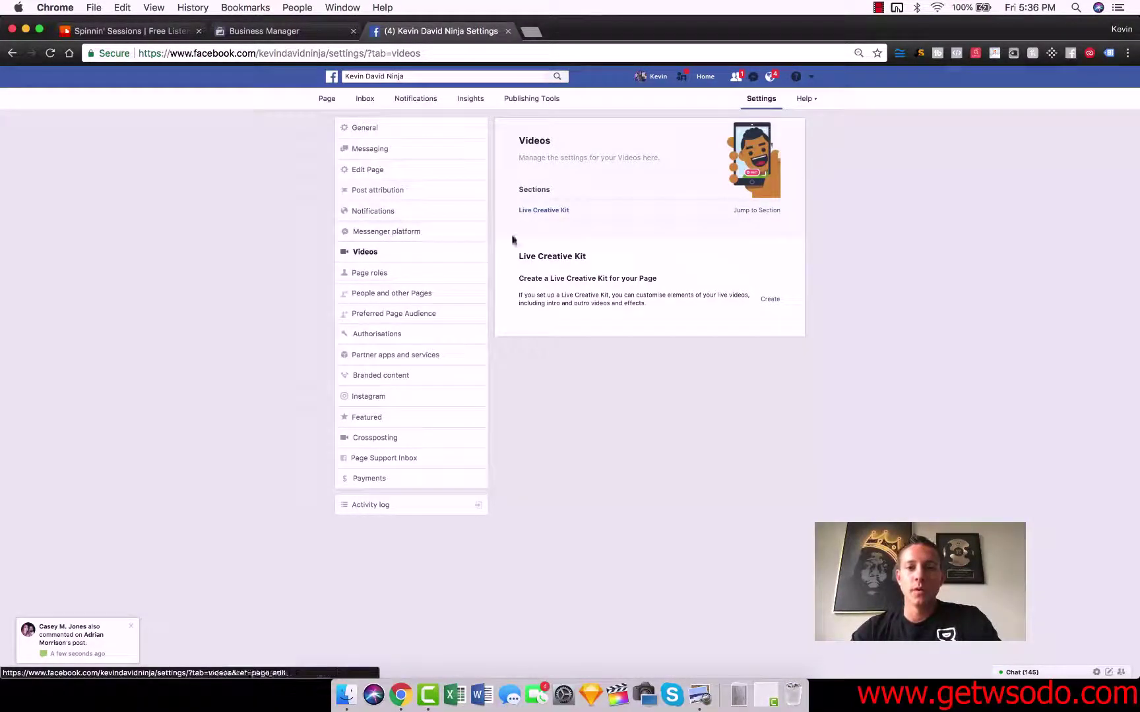
{"action": "left_click", "coordinate": [387, 277]}
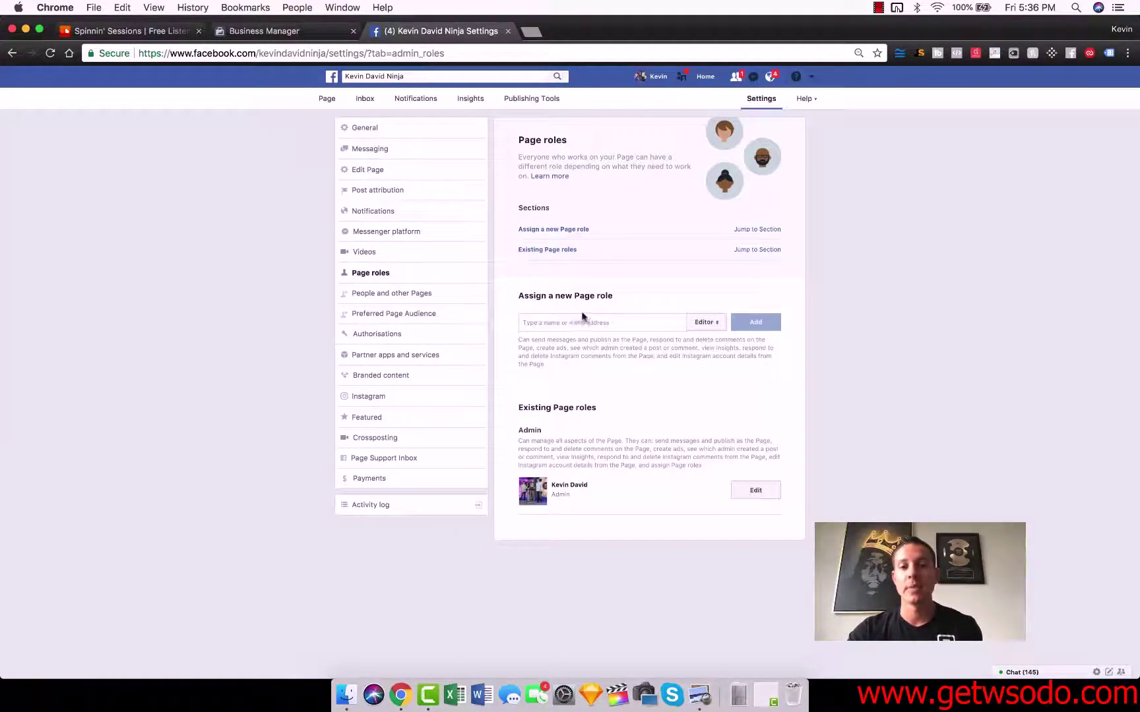
{"action": "left_click", "coordinate": [728, 331]}
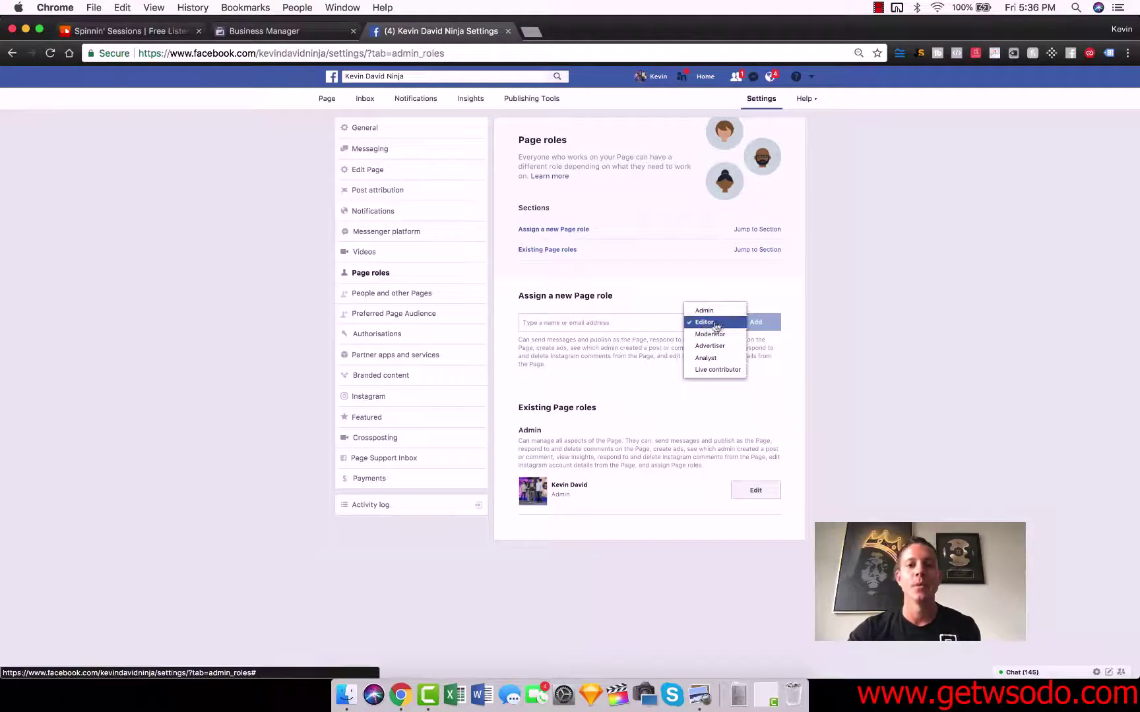
{"action": "left_click", "coordinate": [832, 308]}
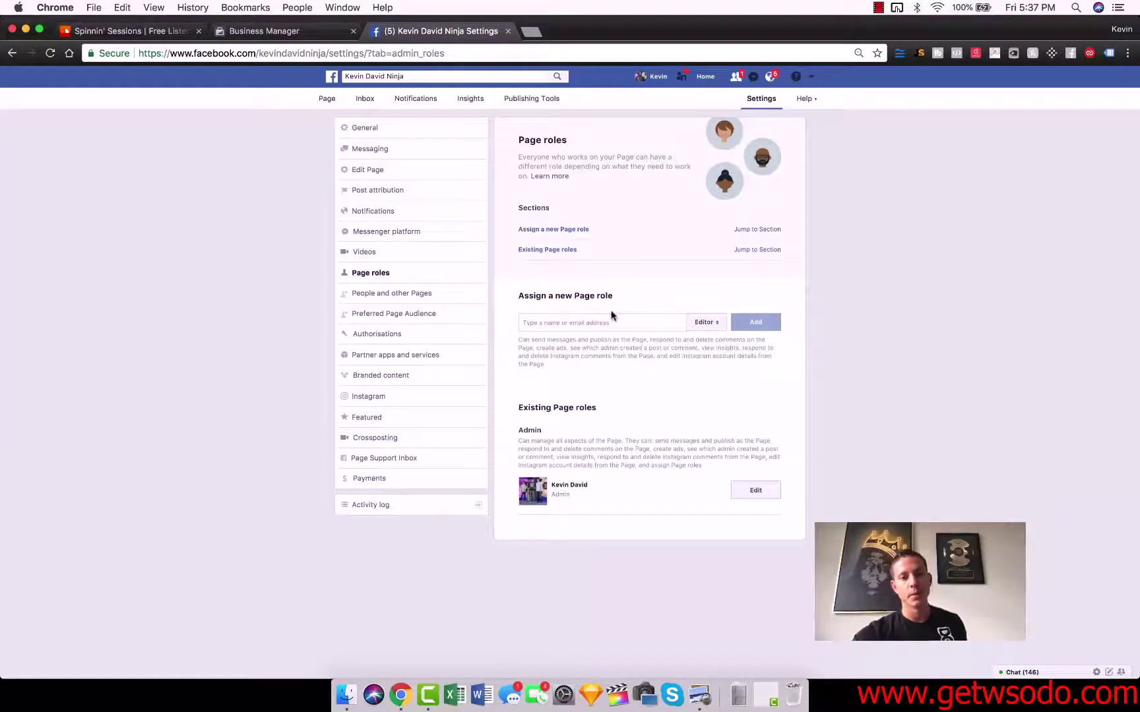
{"action": "left_click", "coordinate": [416, 297]}
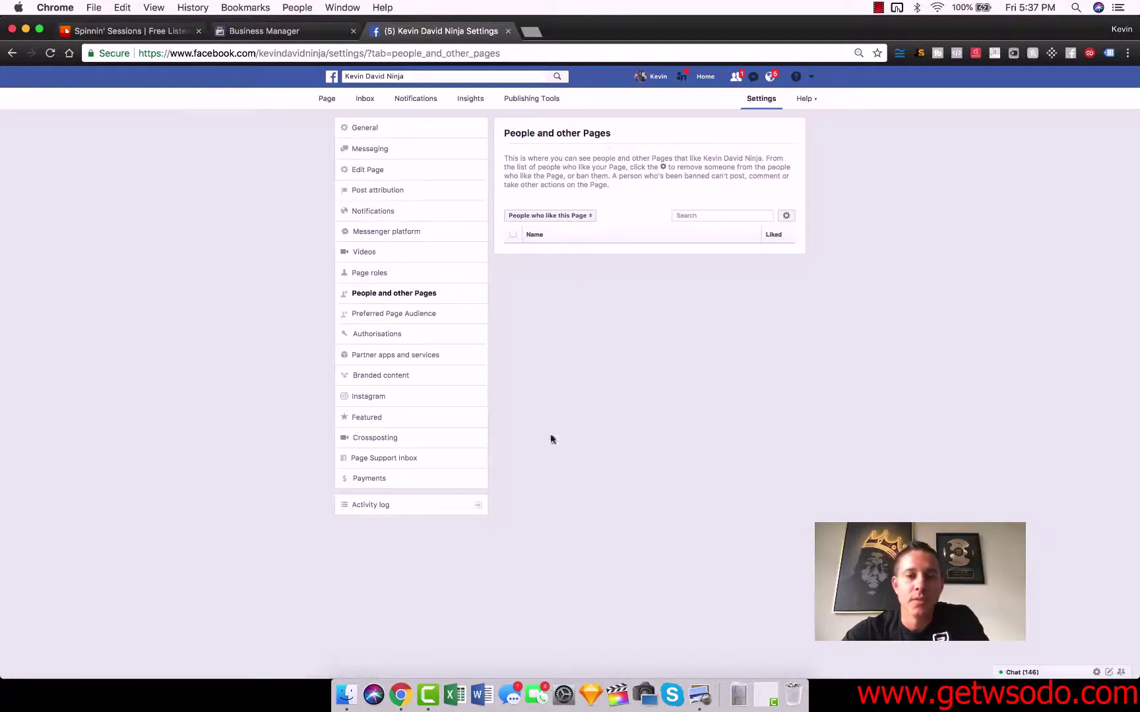
- Review the Preferred Page Audience, Authorisations, Partner apps, Branded content and Instagram settings, then view the Inbox
{"action": "left_click", "coordinate": [389, 314]}
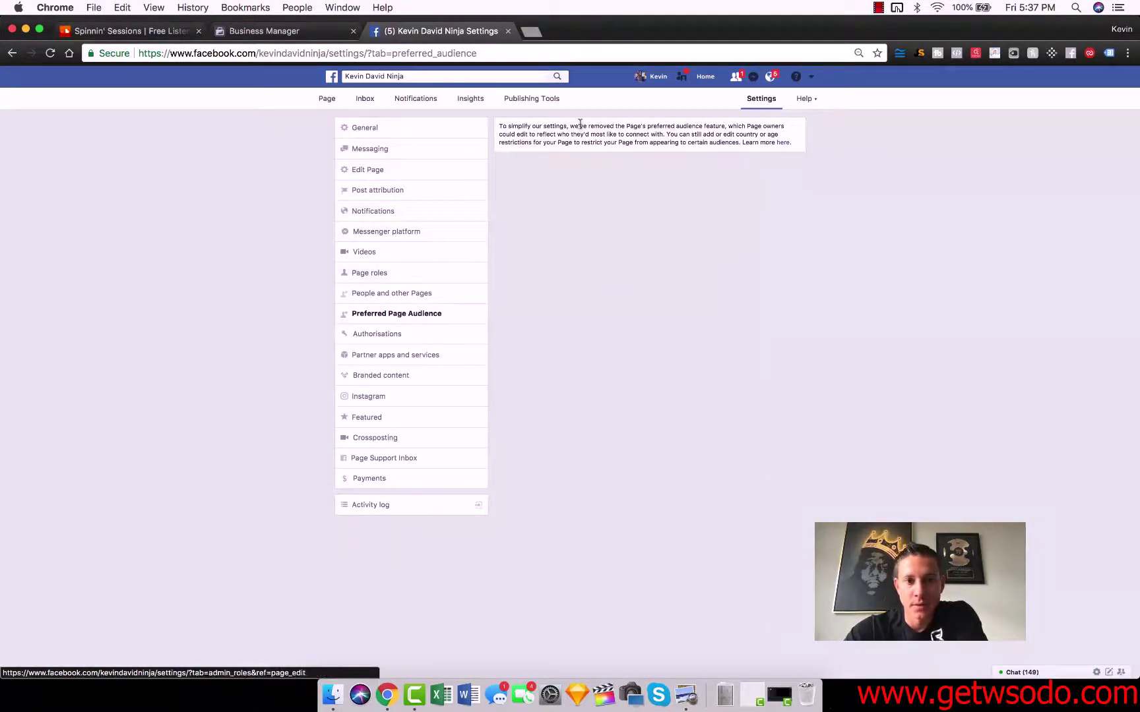
{"action": "left_click", "coordinate": [404, 337]}
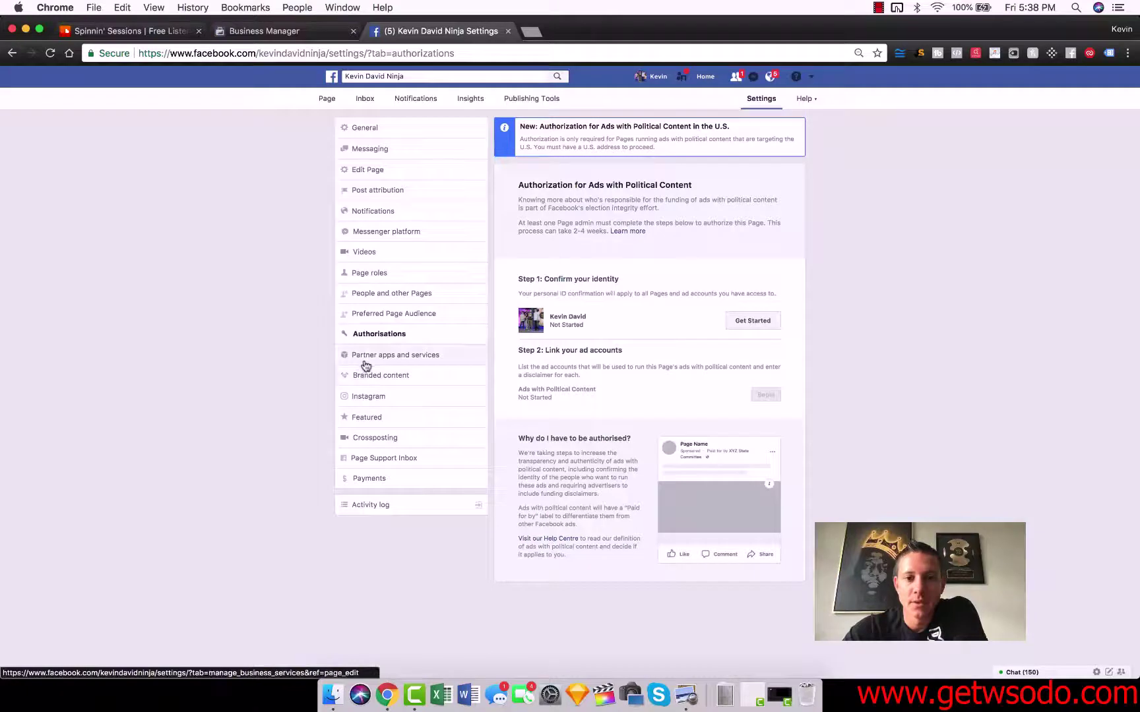
{"action": "left_click", "coordinate": [413, 355]}
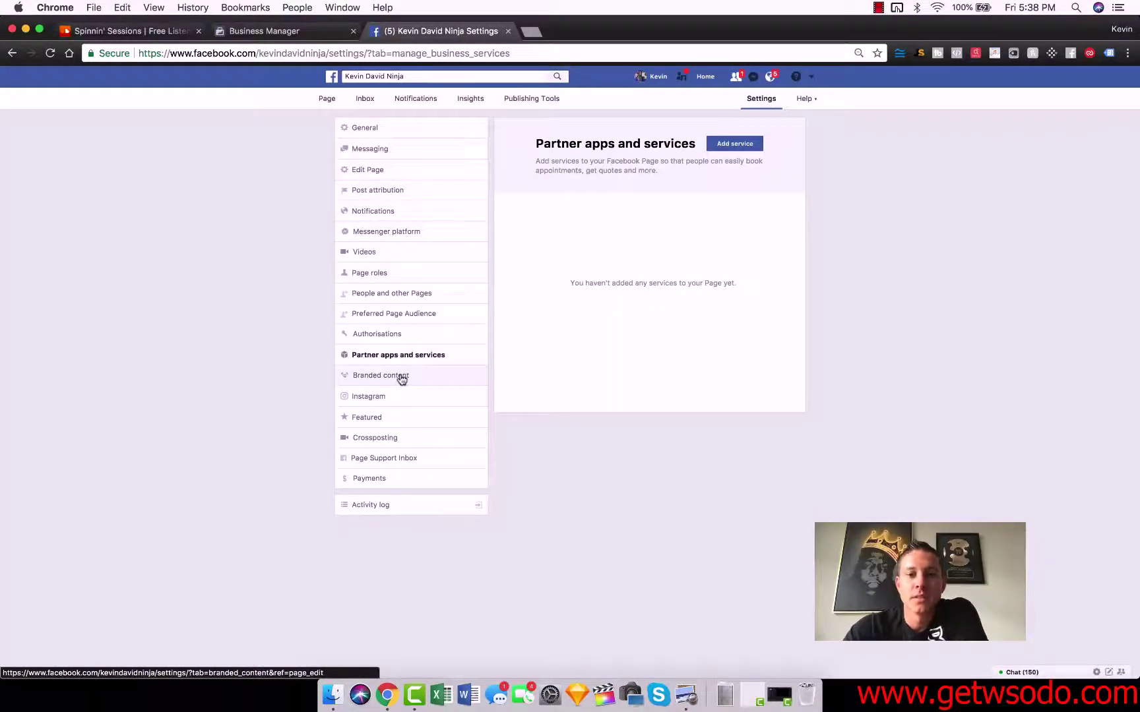
{"action": "left_click", "coordinate": [400, 376]}
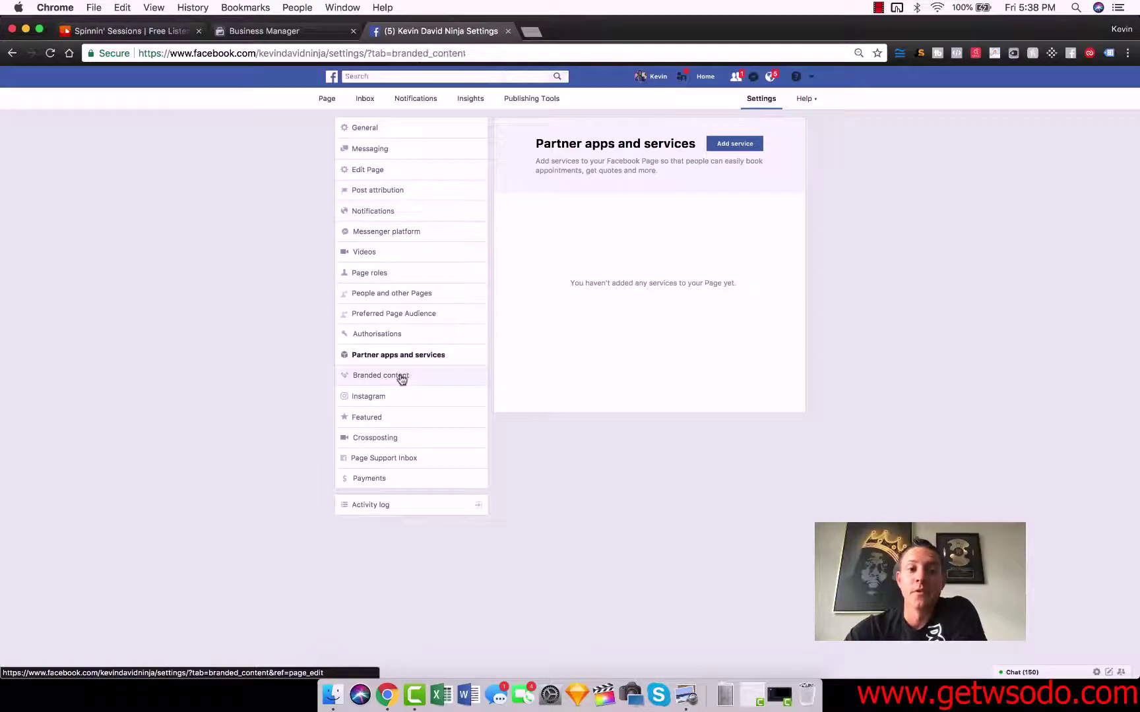
{"action": "left_click", "coordinate": [369, 399]}
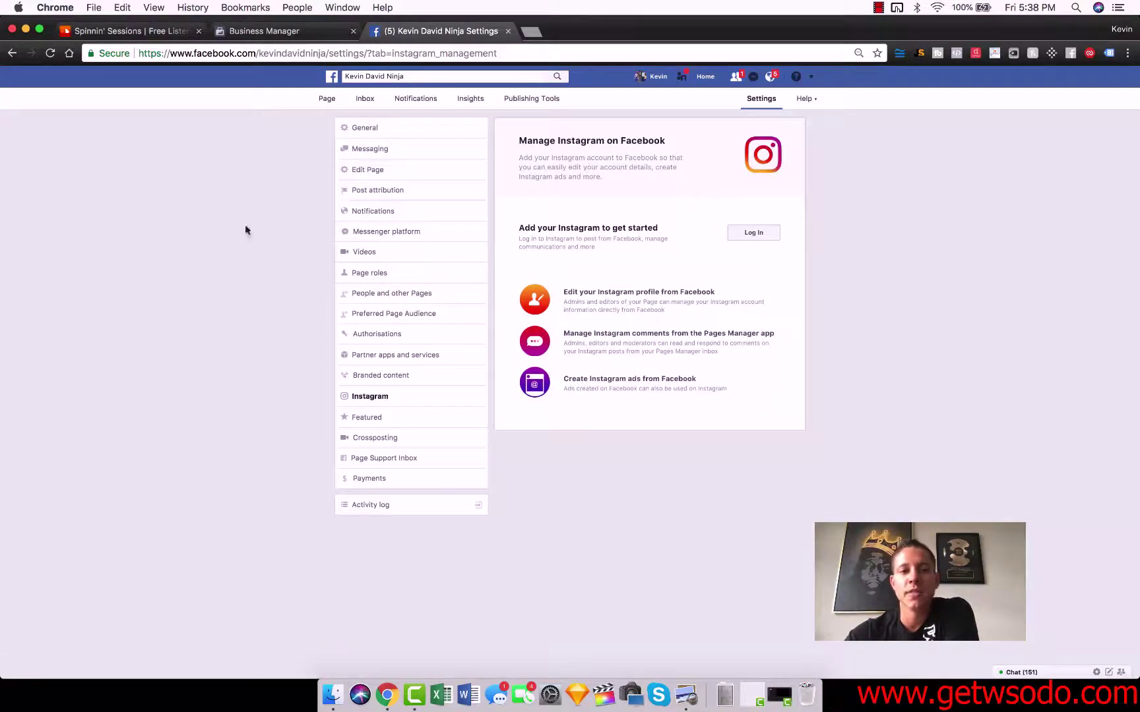
{"action": "left_click", "coordinate": [366, 100]}
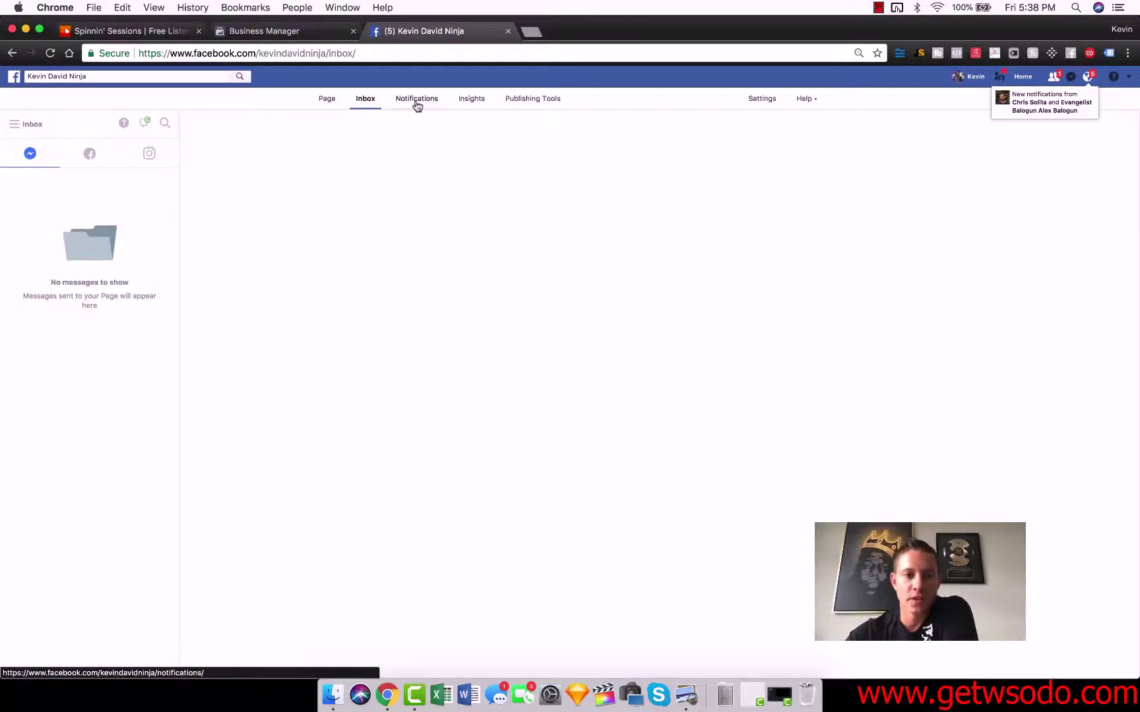
- Look over the Insights summary after dismissing the organic reach notice, then view Published Posts in Publishing Tools
{"action": "left_click", "coordinate": [472, 99]}
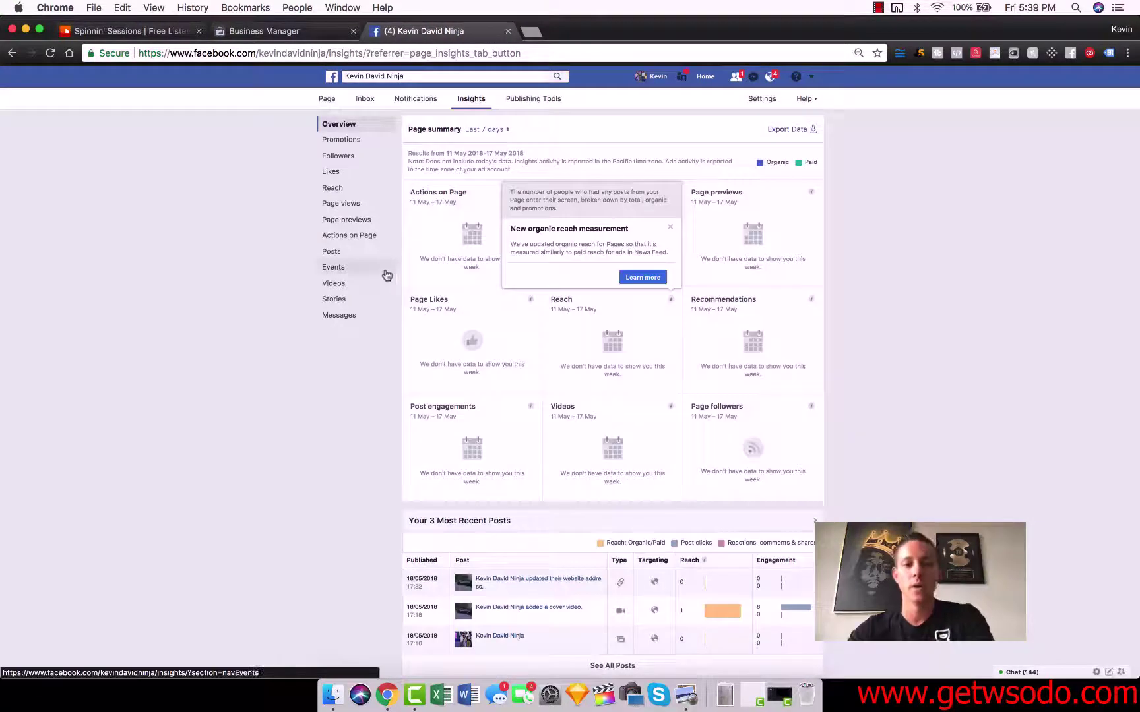
{"action": "left_click", "coordinate": [669, 228]}
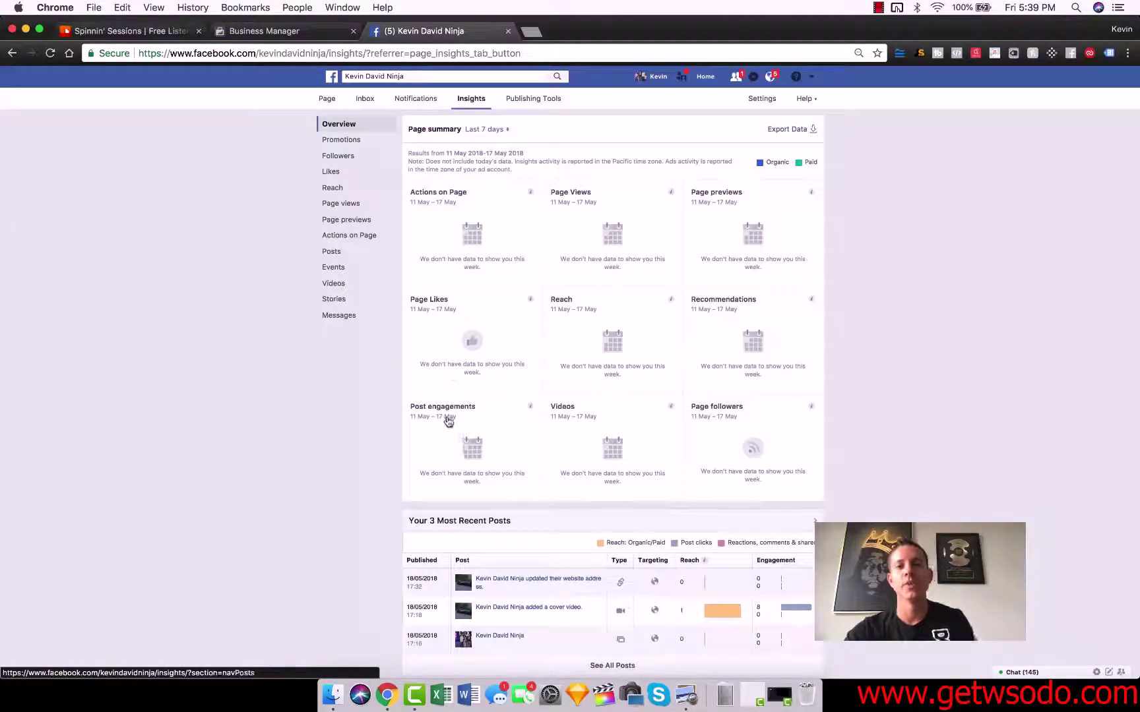
{"action": "scroll", "coordinate": [447, 422], "scroll_direction": "down", "scroll_amount": 2}
{"action": "scroll", "coordinate": [423, 346], "scroll_direction": "up", "scroll_amount": 2}
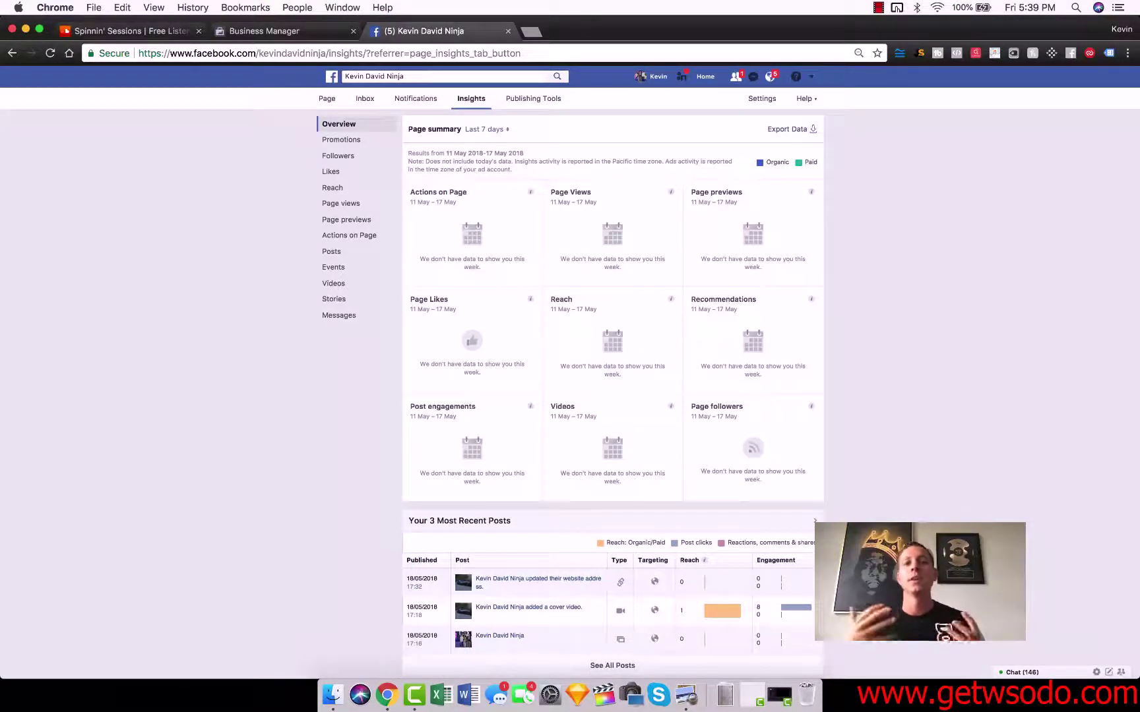
{"action": "left_click", "coordinate": [528, 100]}
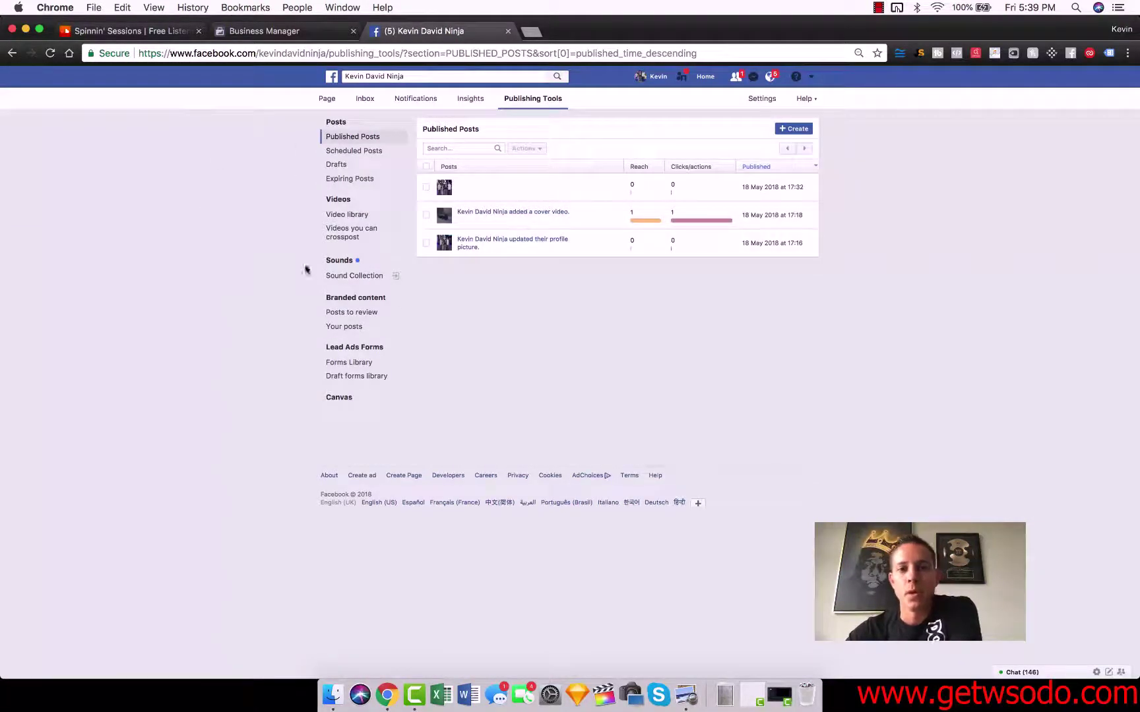
- View the Video library and + Live setup, leave the broadcast page, and return to the Page timeline
{"action": "left_click", "coordinate": [345, 200]}
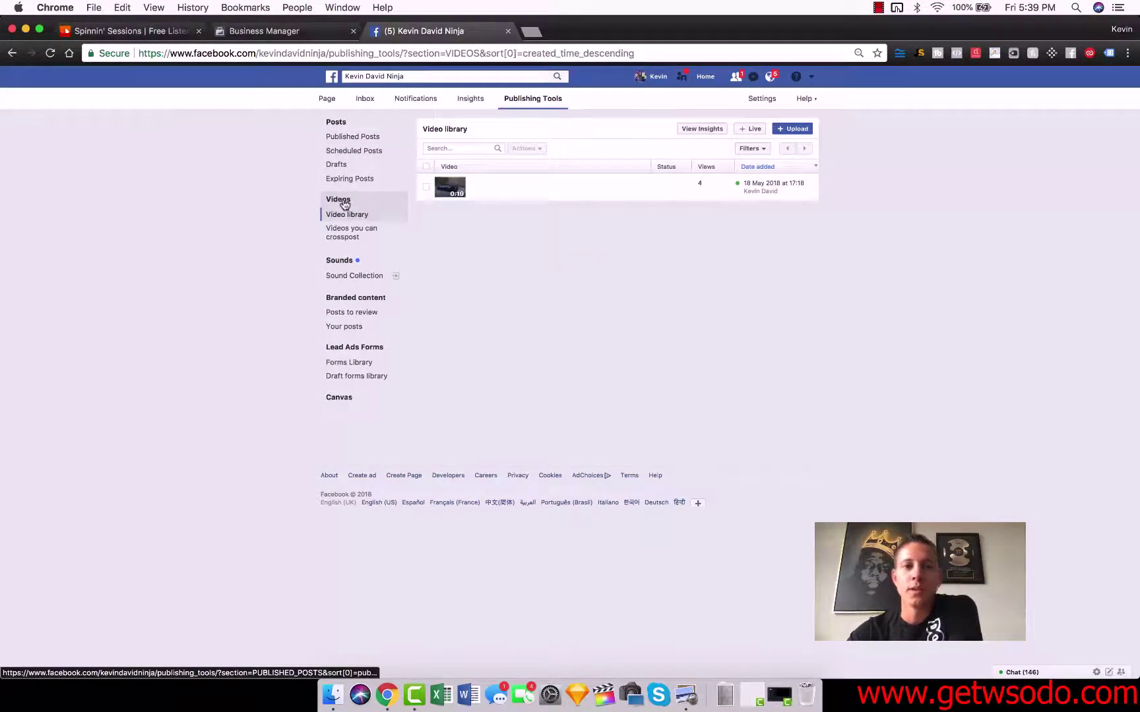
{"action": "left_click", "coordinate": [753, 131]}
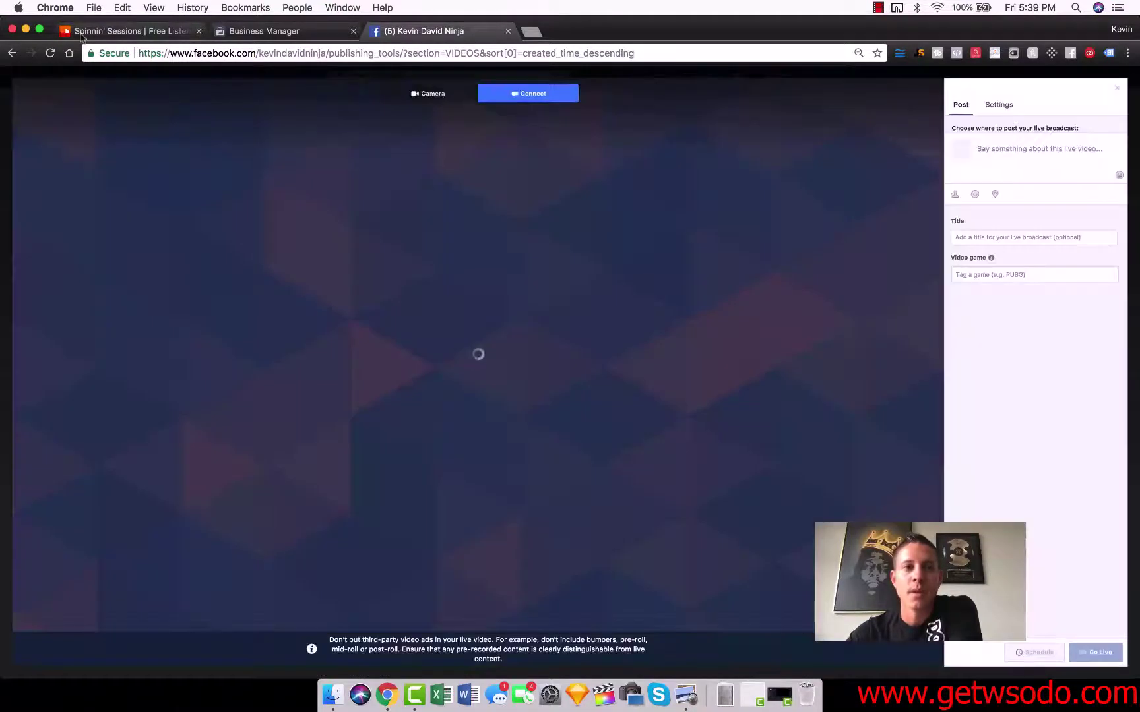
{"action": "left_click", "coordinate": [11, 53]}
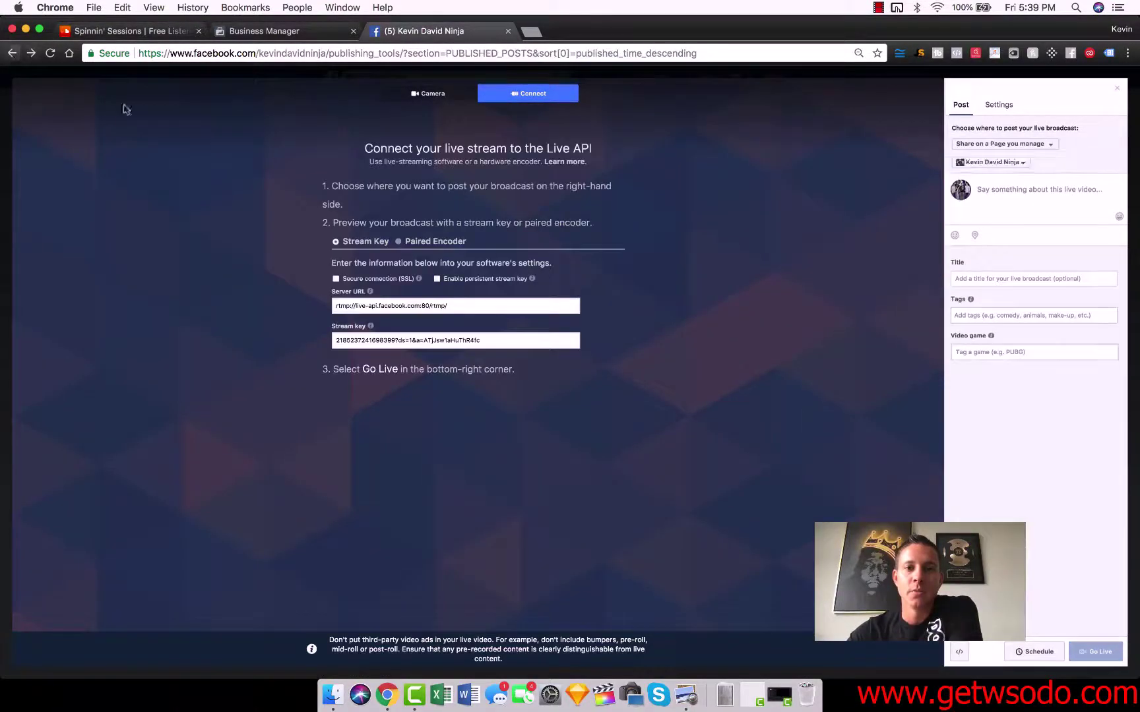
{"action": "left_click", "coordinate": [11, 54]}
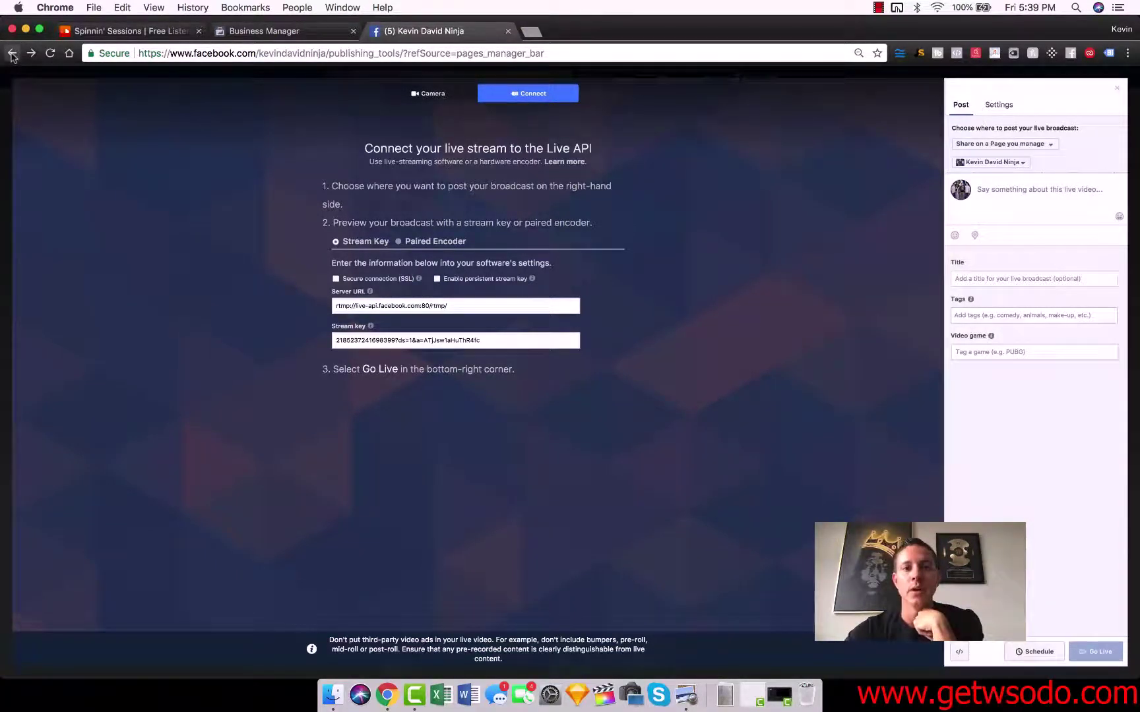
{"action": "left_click", "coordinate": [11, 55]}
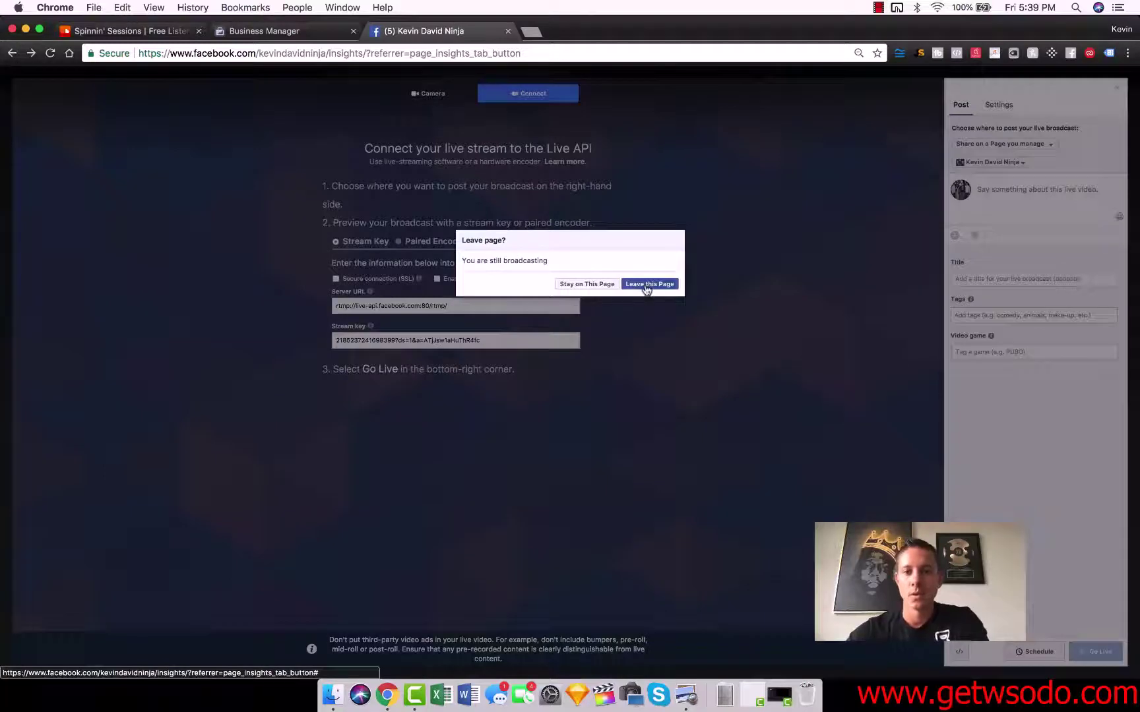
{"action": "left_click", "coordinate": [649, 284]}
{"action": "left_click", "coordinate": [325, 100]}
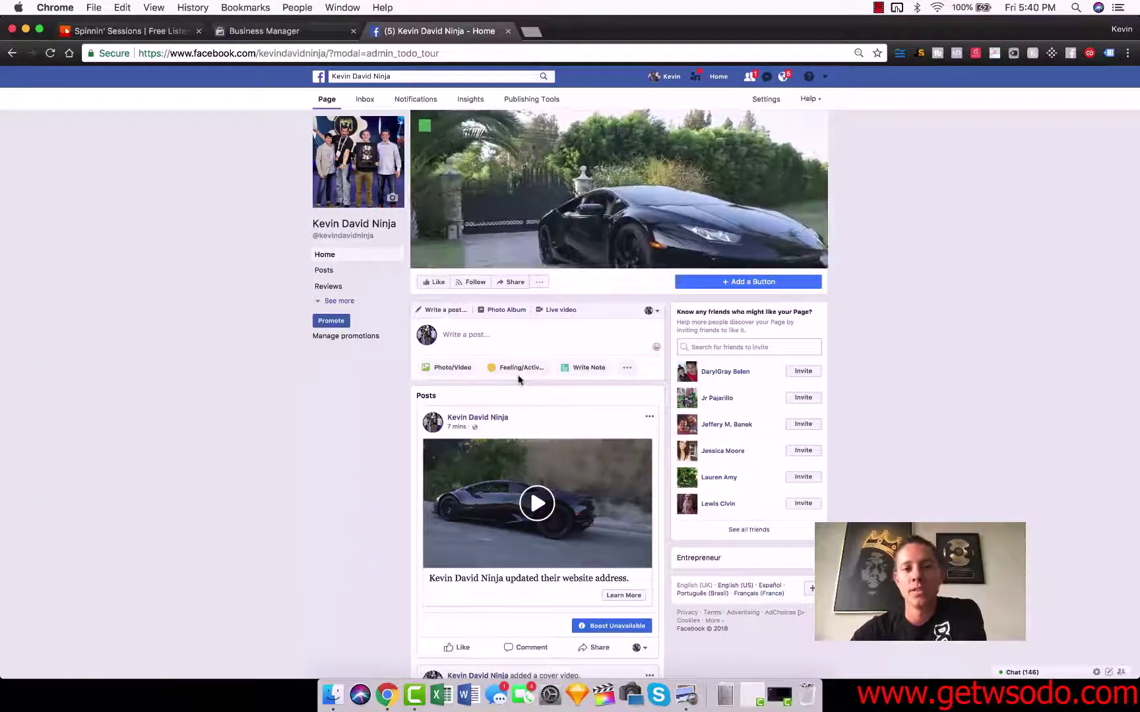
- Bring up the Add a button to your Page dialog from beneath the cover image
{"action": "left_click", "coordinate": [750, 284]}
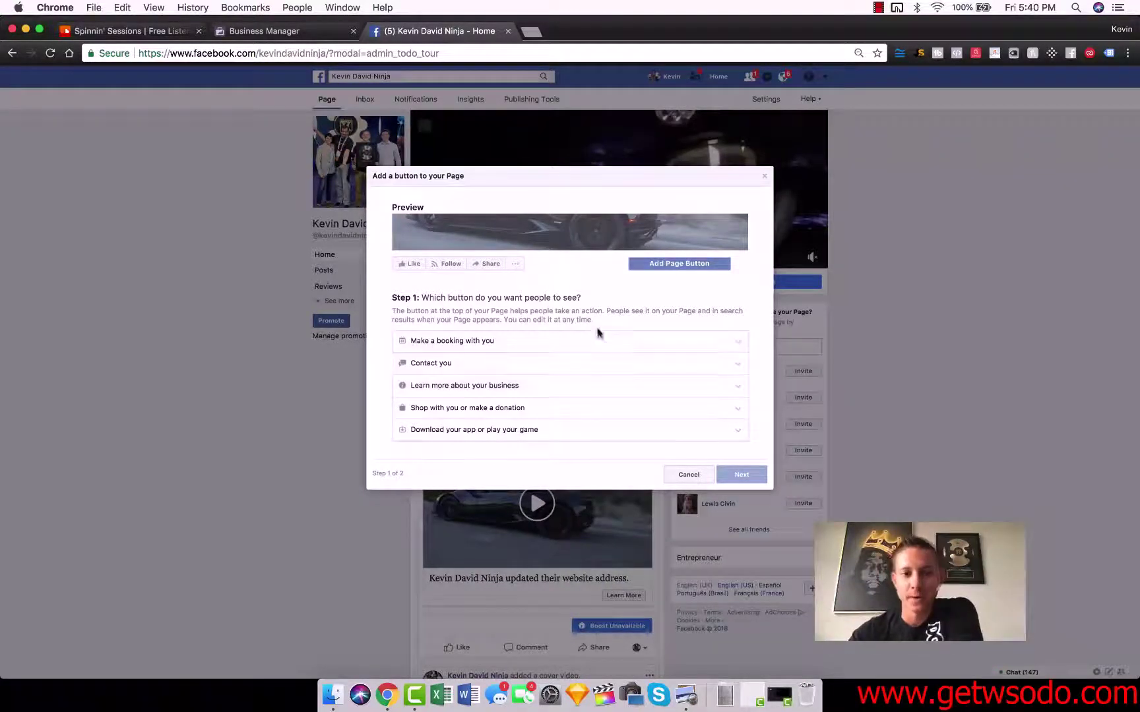
- Compare the booking, contact and Shop Now button options, then settle on Send Message and continue to step 2
{"action": "left_click", "coordinate": [521, 342]}
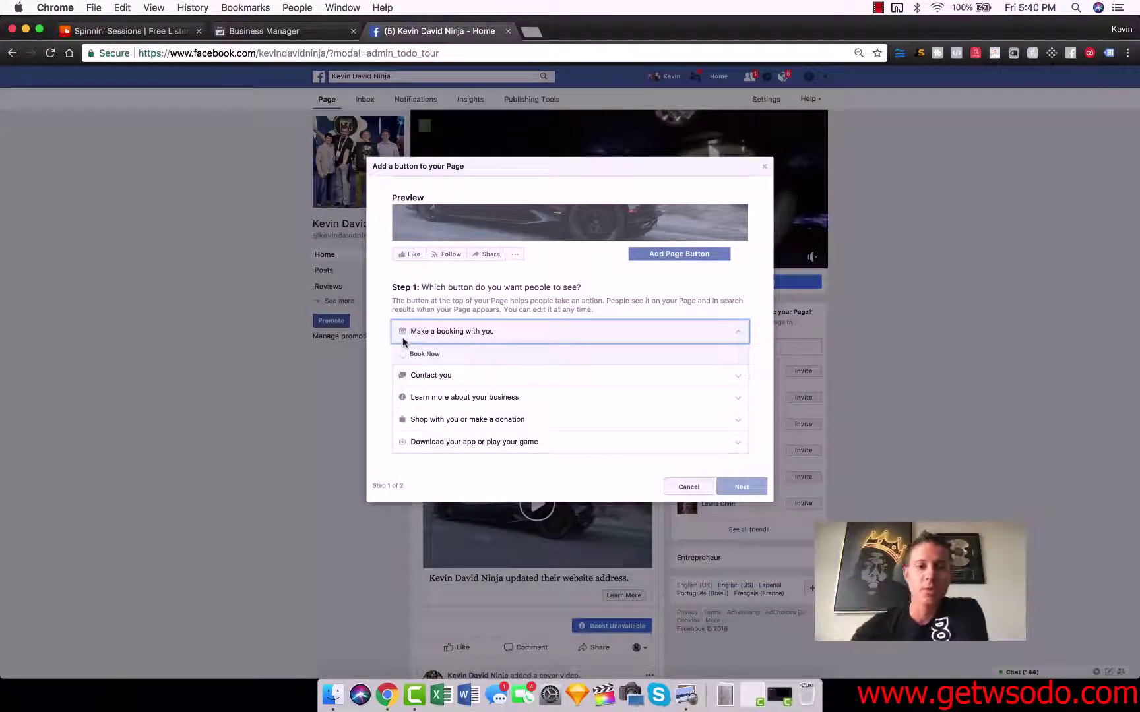
{"action": "left_click", "coordinate": [432, 375]}
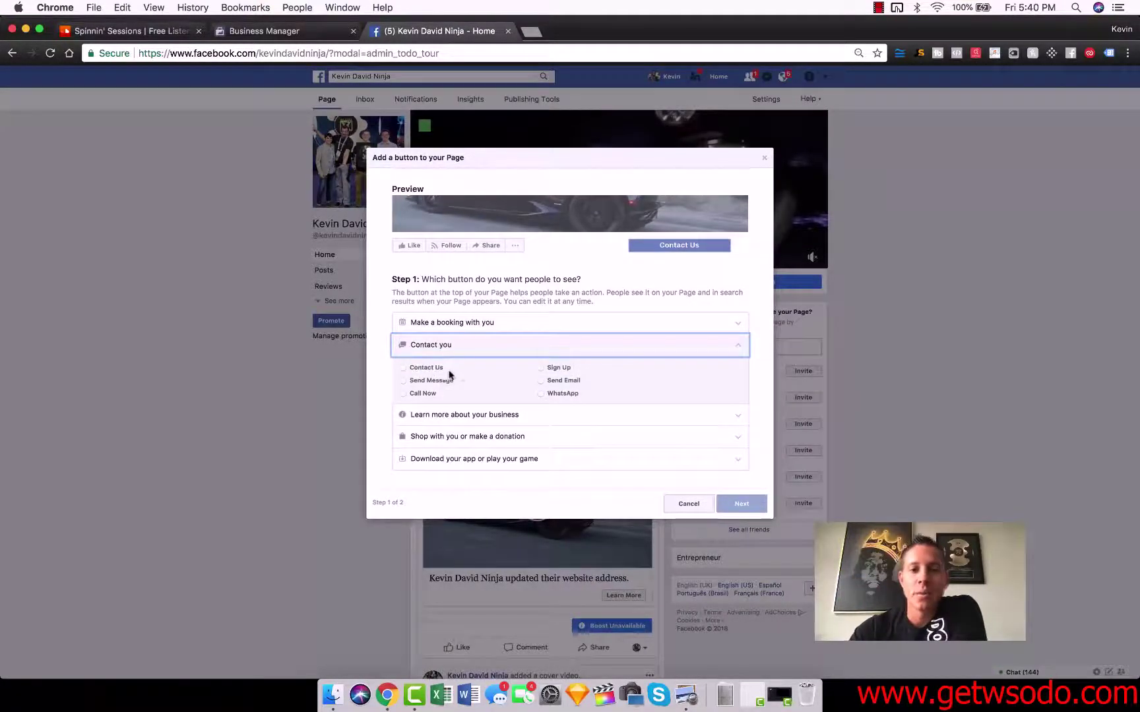
{"action": "left_click", "coordinate": [414, 383]}
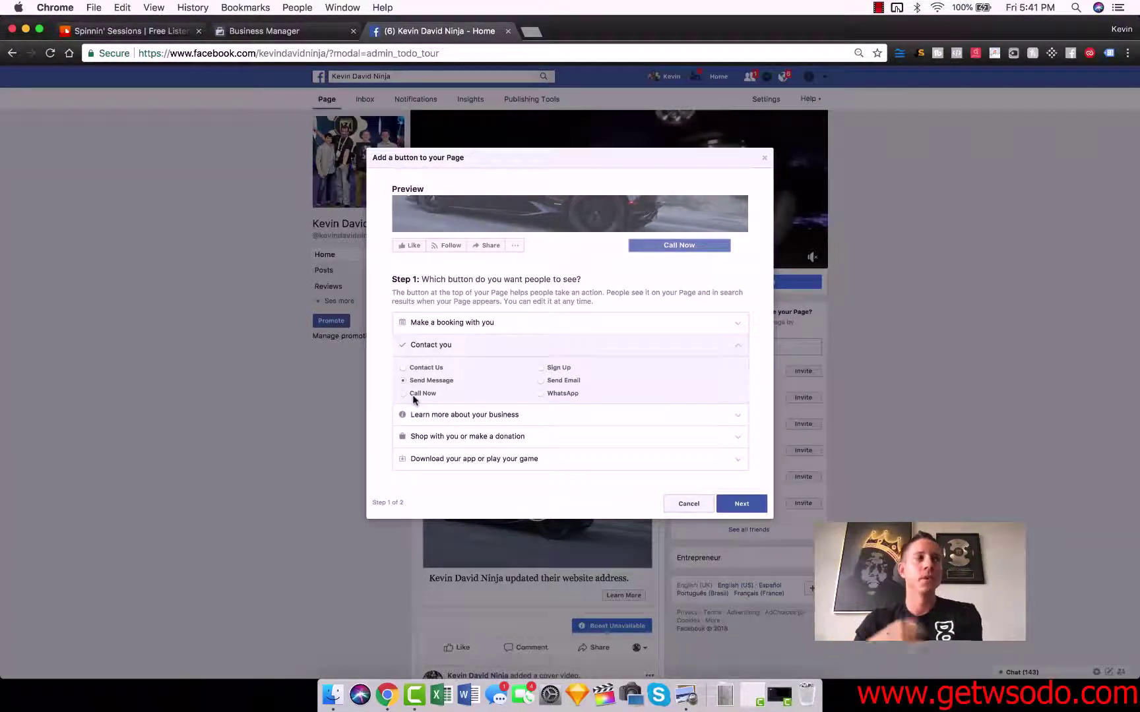
{"action": "left_click", "coordinate": [452, 436]}
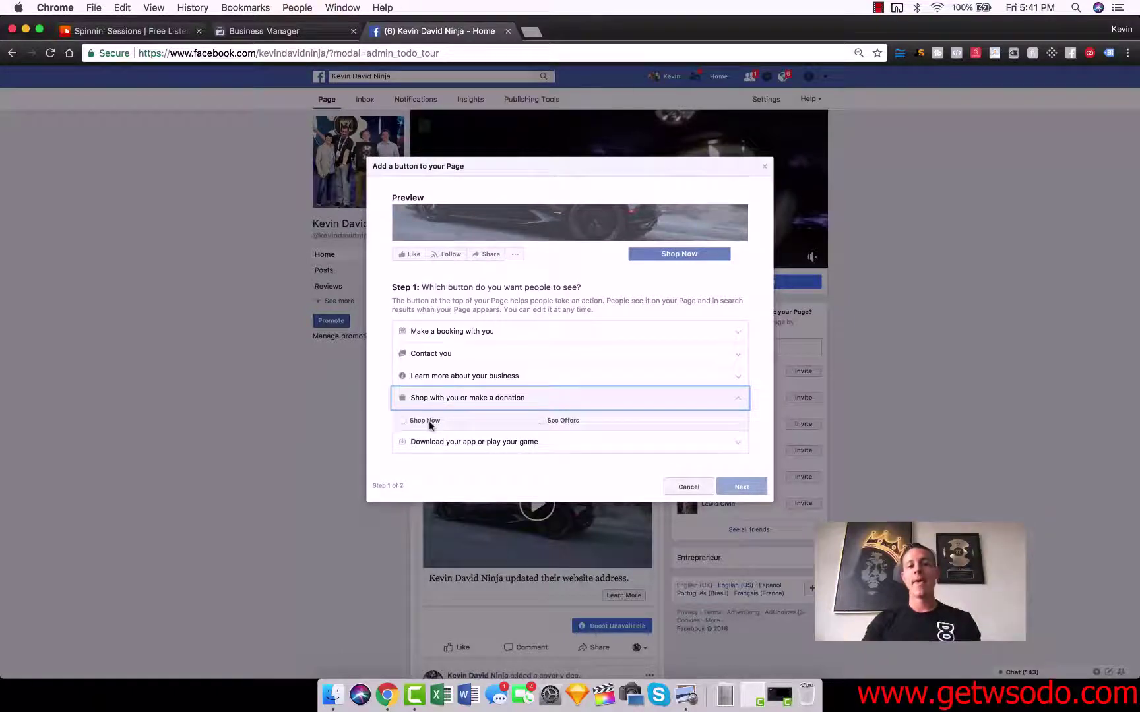
{"action": "left_click", "coordinate": [432, 354]}
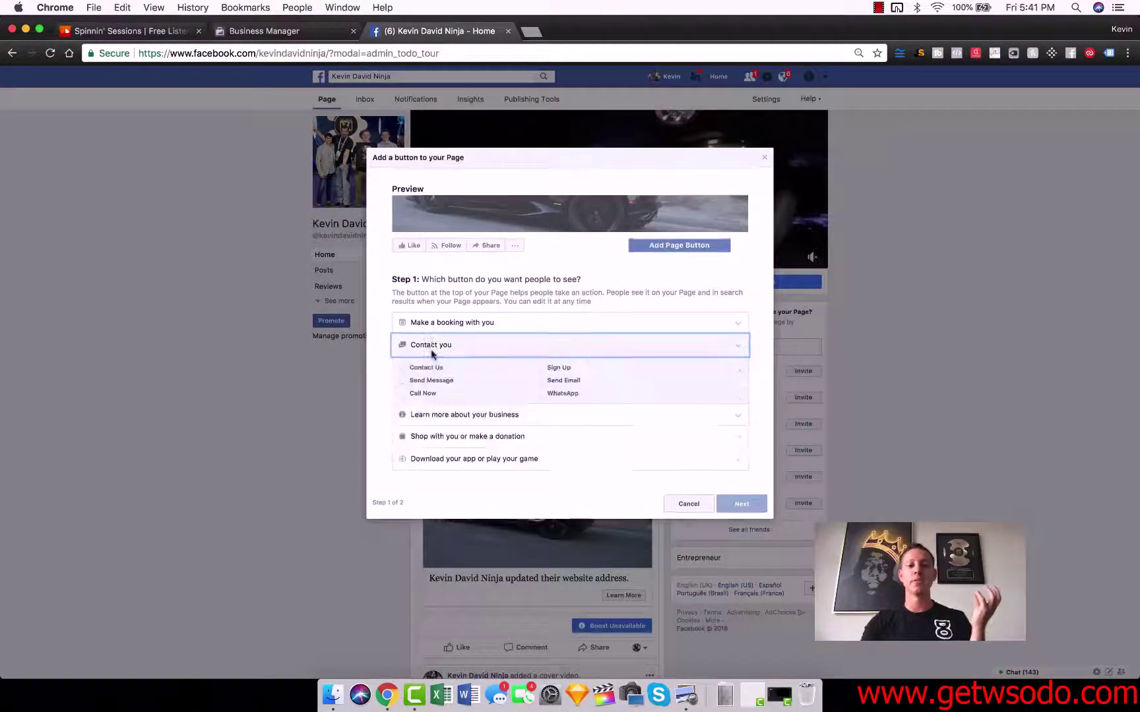
{"action": "left_click", "coordinate": [453, 436]}
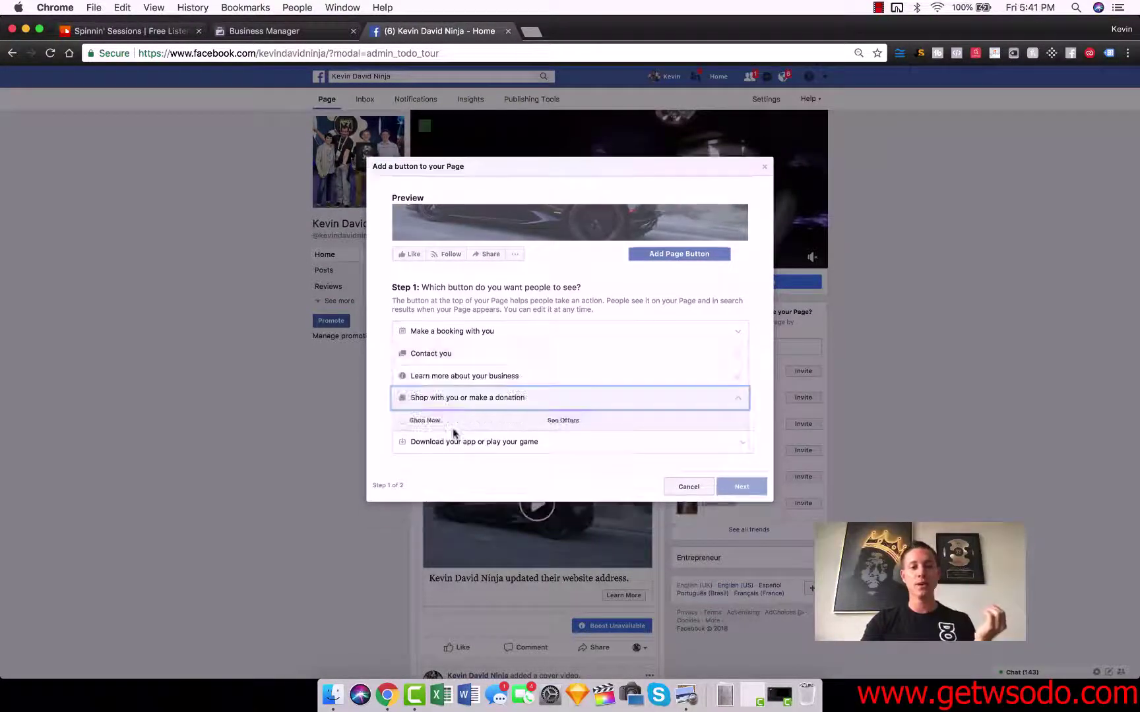
{"action": "left_click", "coordinate": [431, 422]}
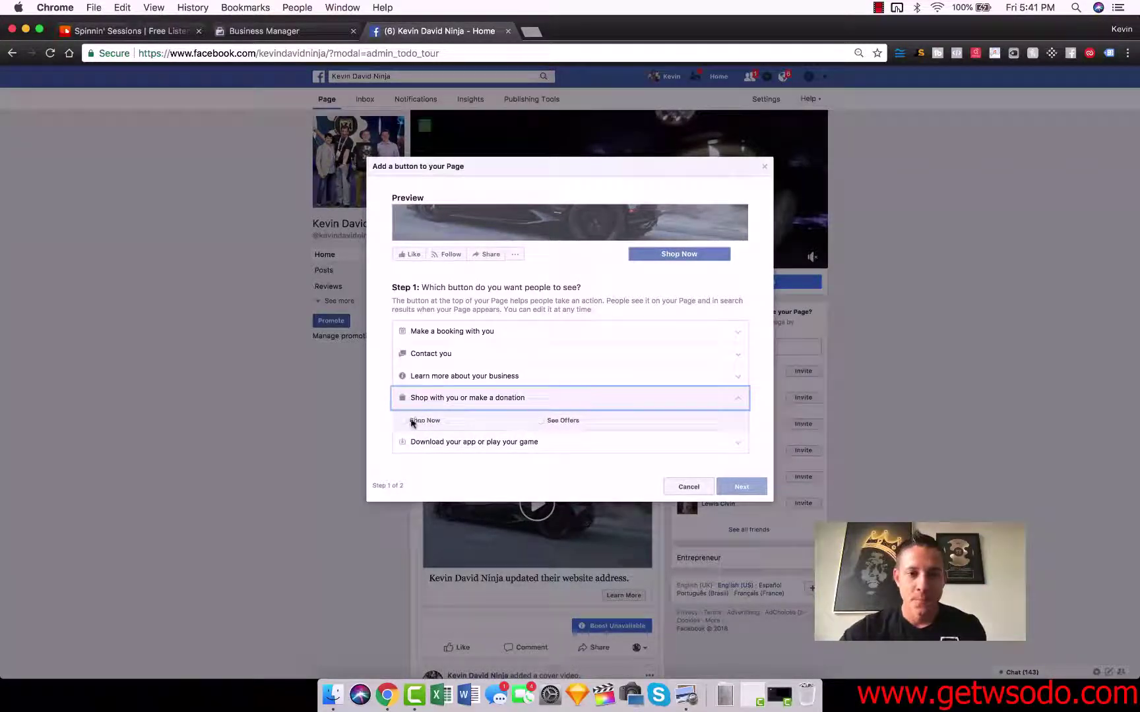
{"action": "left_click", "coordinate": [440, 363]}
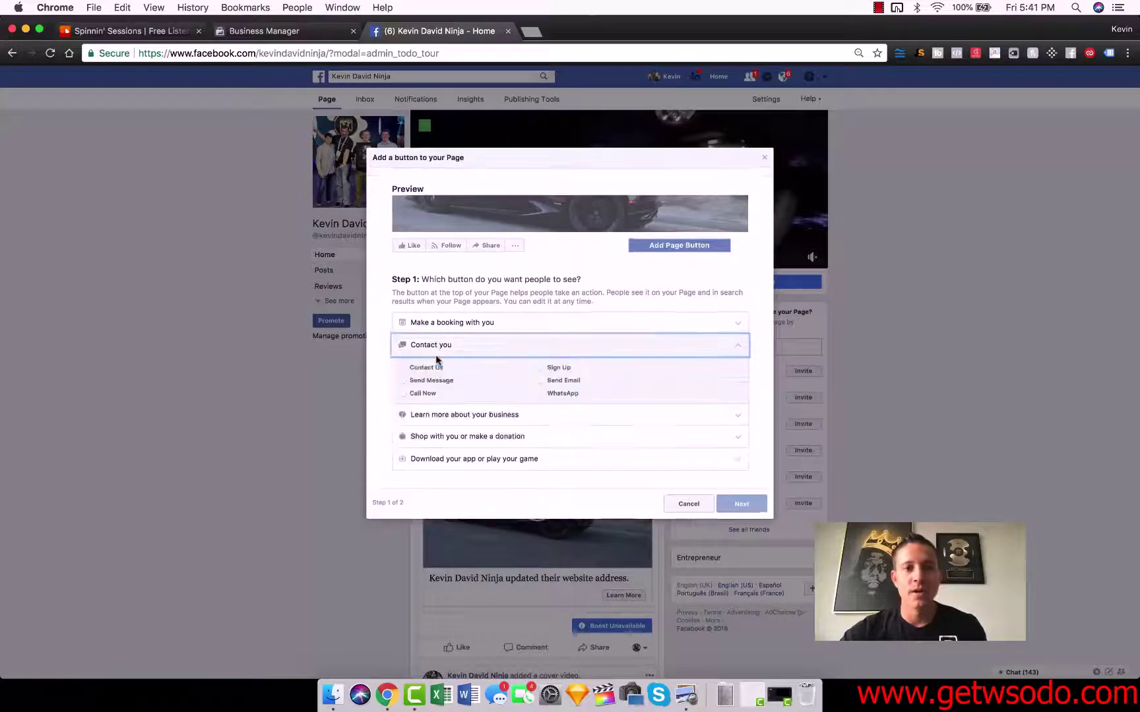
{"action": "left_click", "coordinate": [425, 384]}
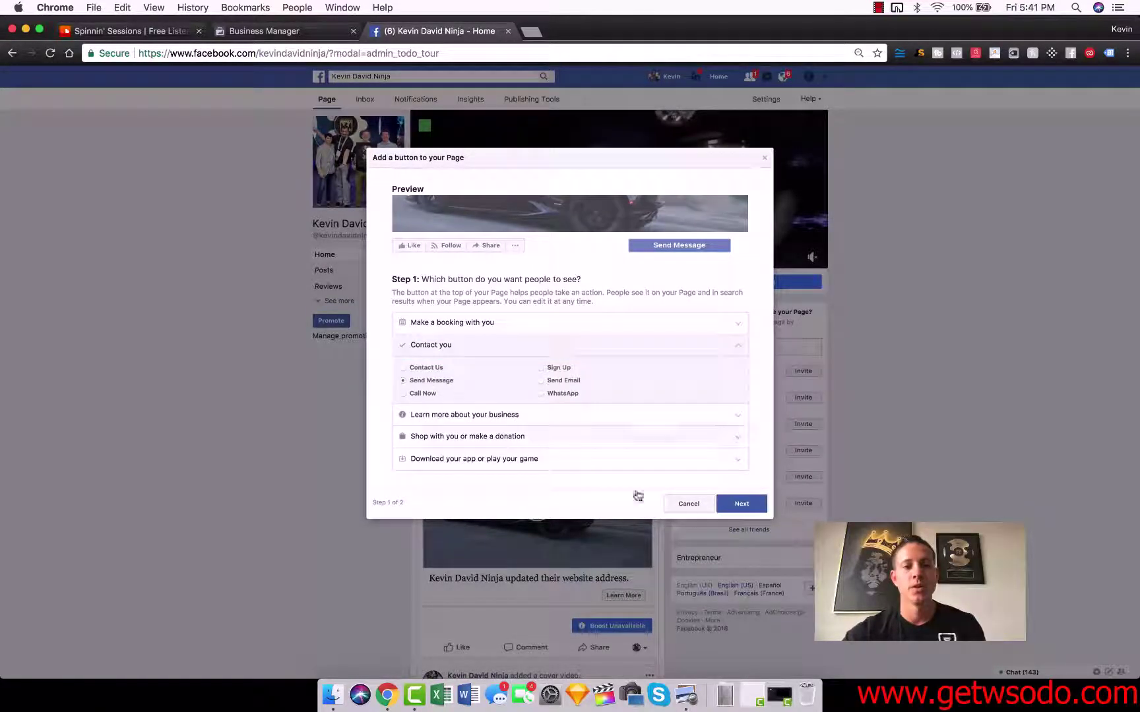
{"action": "left_click", "coordinate": [740, 504]}
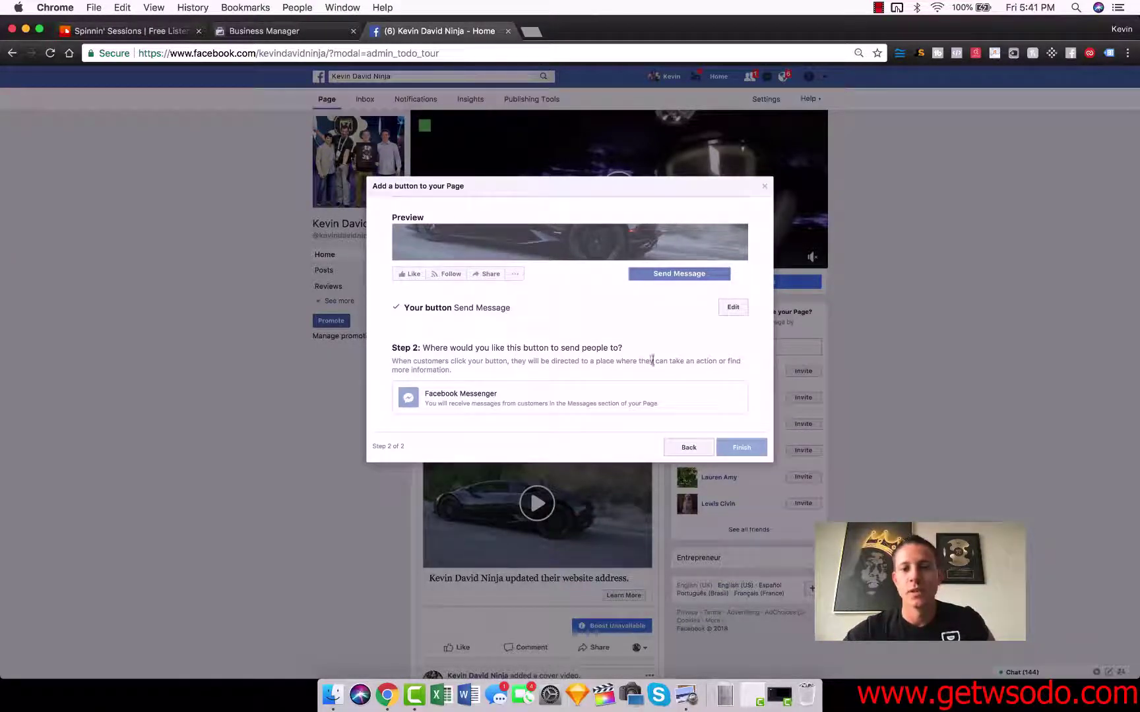
- Point the Send Message button to Facebook Messenger and finish adding it
{"action": "left_click", "coordinate": [464, 393]}
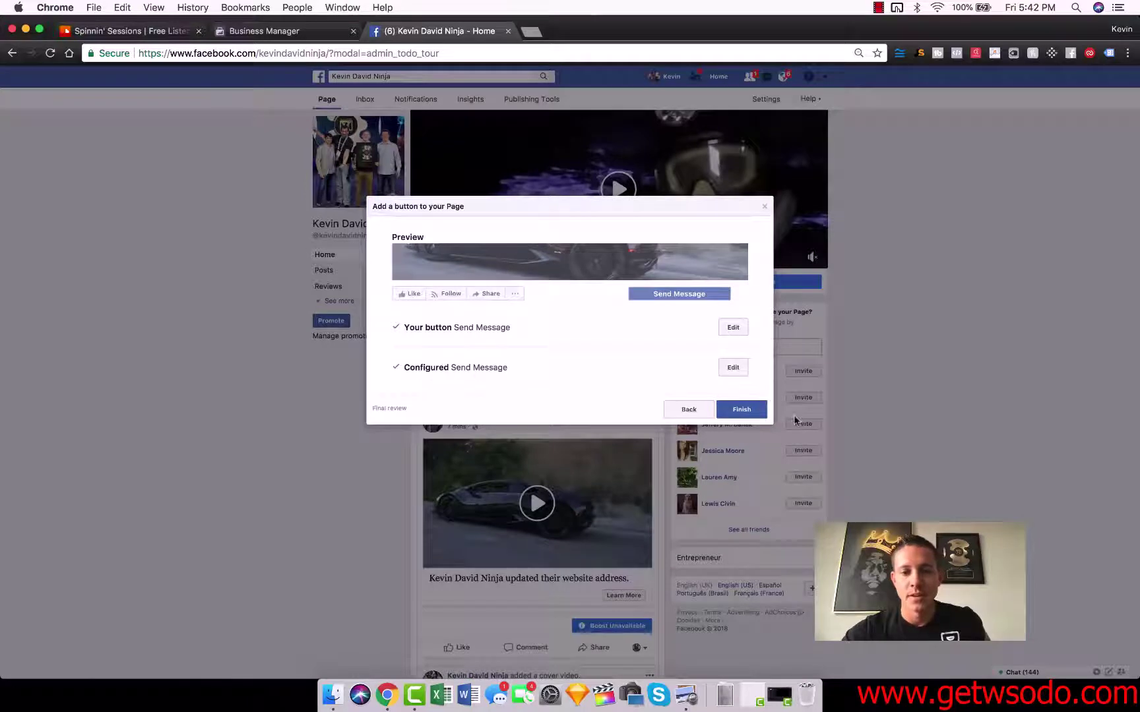
{"action": "left_click", "coordinate": [739, 410]}
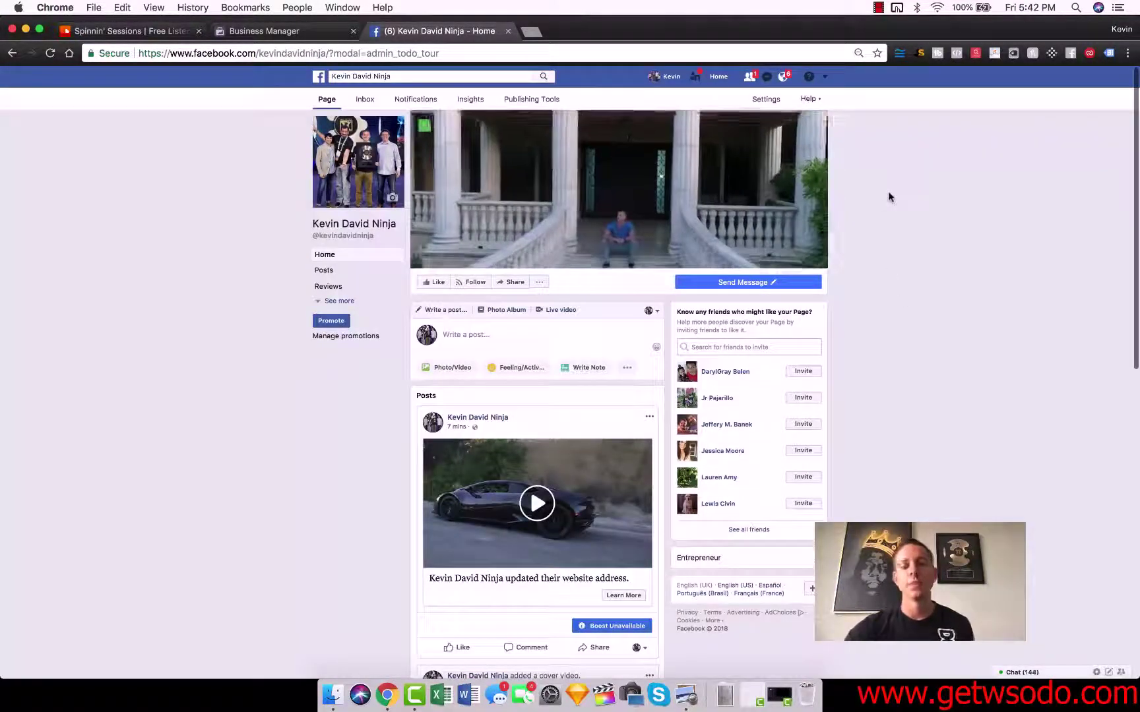
- Check the new Send Message button beneath the cover and its Test/Edit/Delete options
{"action": "mouse_move", "coordinate": [782, 282]}
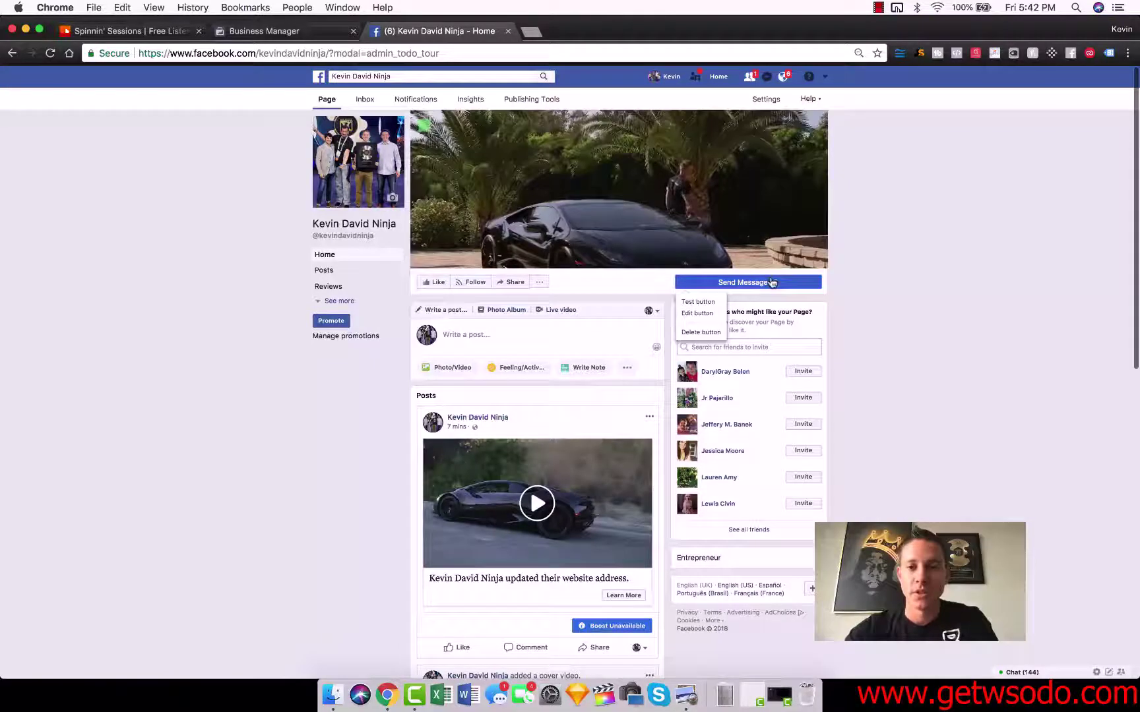